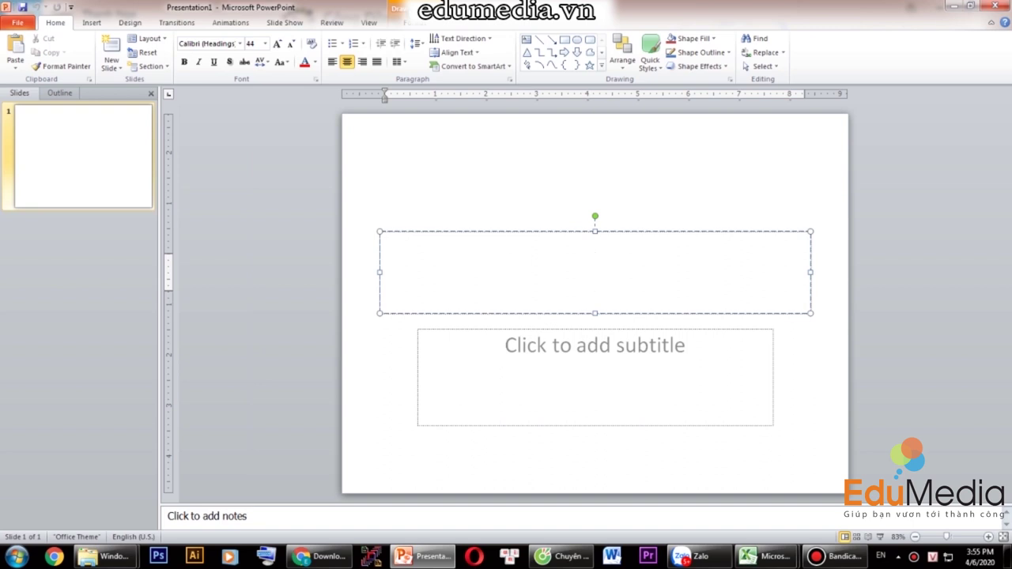
Title slide 1 'Hyper Link' in bold near the top, then add a second blank slide.
{"action": "type", "text": "Hyper Link"}
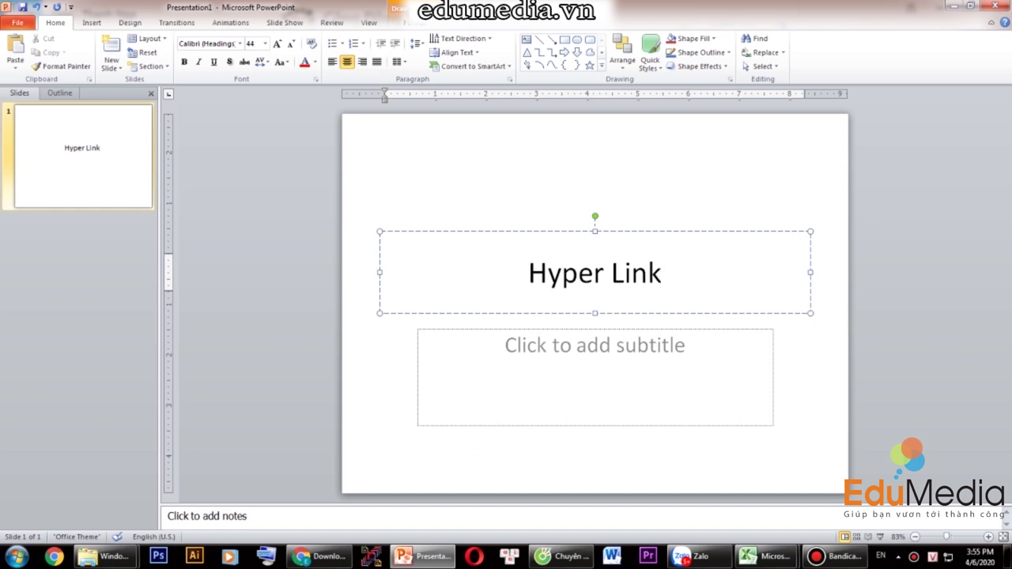
{"action": "left_click_drag", "start_coordinate": [474, 232], "coordinate": [467, 159]}
{"action": "left_click", "coordinate": [185, 61]}
{"action": "key", "text": "ctrl+m"}
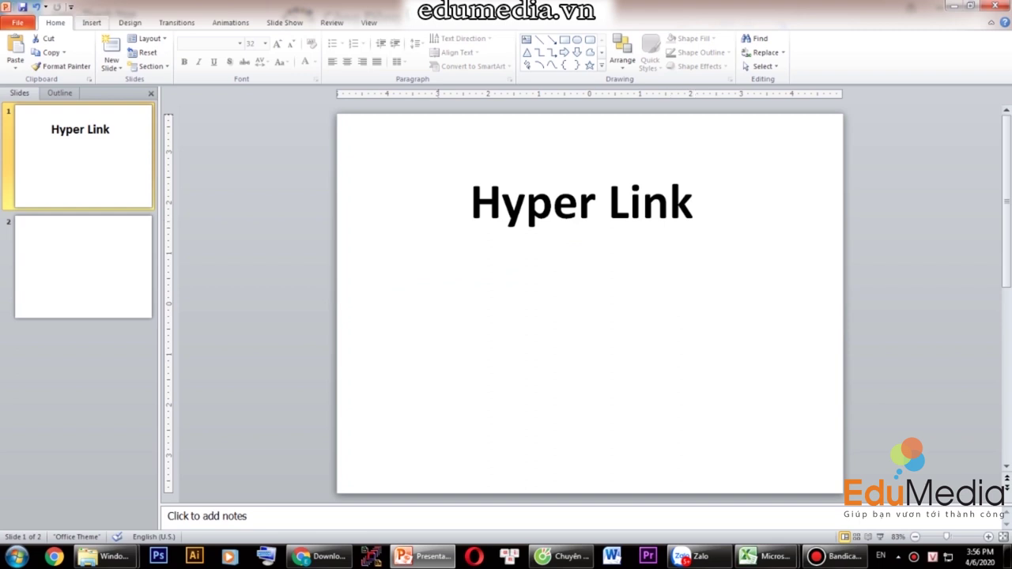
Draw a rectangle below the title on the left of the slide.
{"action": "left_click", "coordinate": [91, 22]}
{"action": "left_click", "coordinate": [175, 51]}
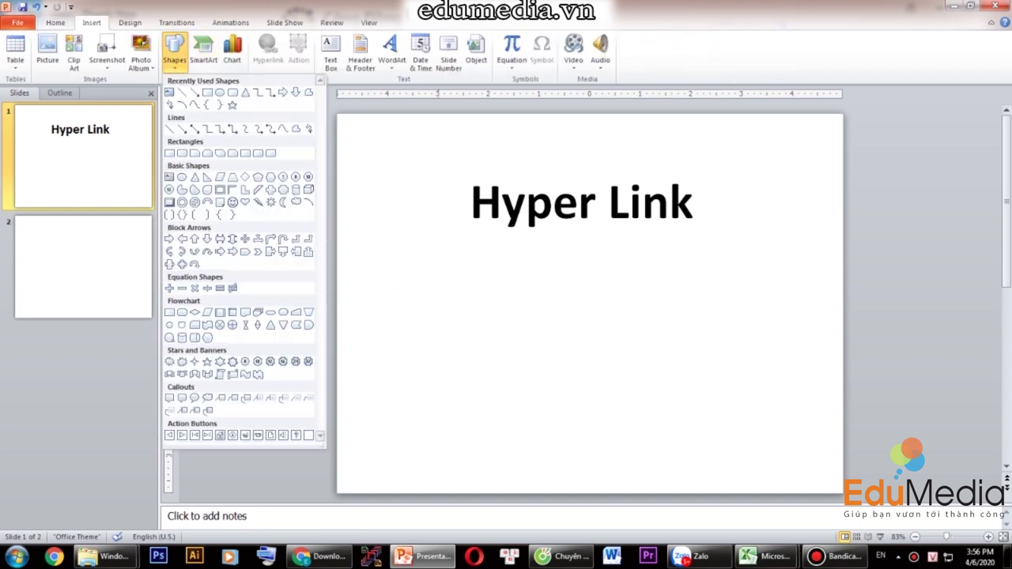
{"action": "left_click", "coordinate": [207, 93]}
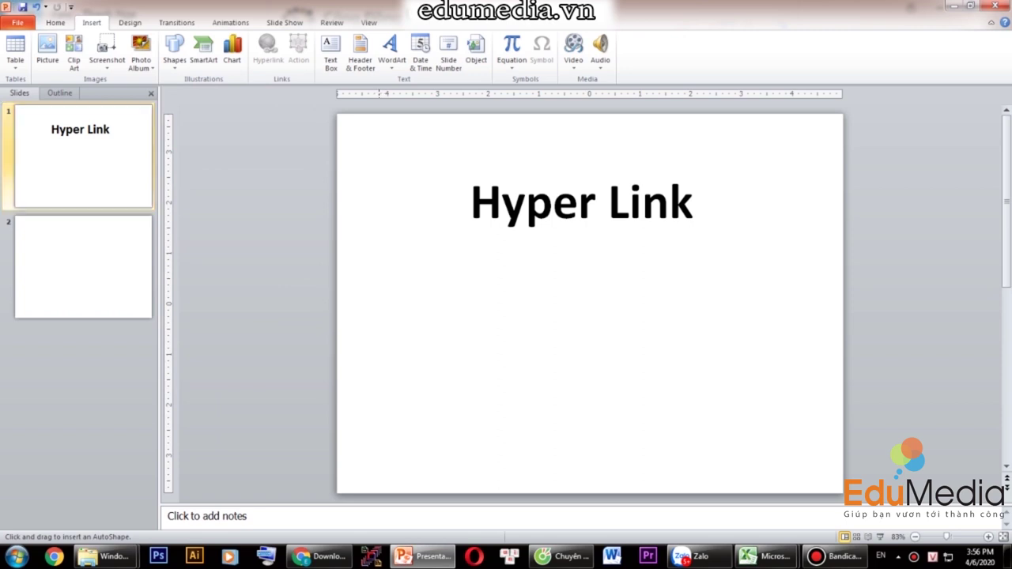
{"action": "left_click_drag", "start_coordinate": [378, 272], "coordinate": [519, 379]}
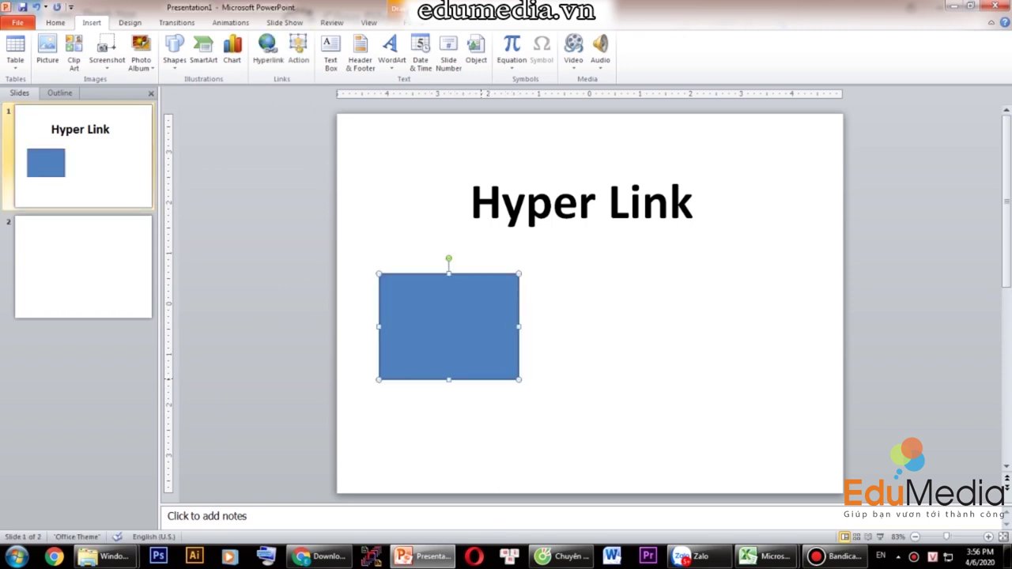
Duplicate the rectangle and arrange the three equal boxes in an evenly spaced row.
{"action": "key", "text": "ctrl+v"}
{"action": "key", "text": "ctrl+v"}
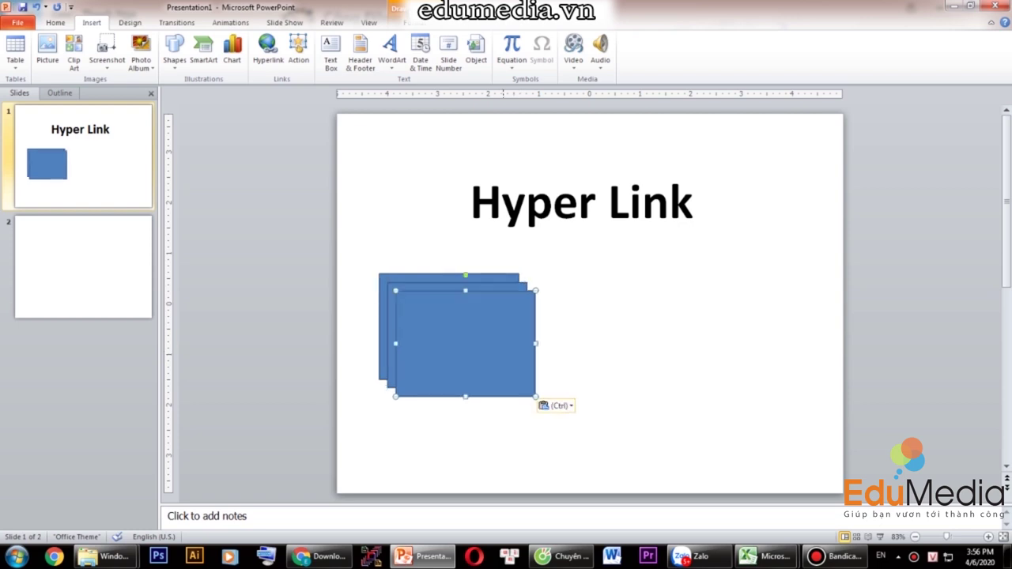
{"action": "mouse_move", "coordinate": [465, 343]}
{"action": "left_mouse_down"}
{"action": "mouse_move", "coordinate": [748, 327]}
{"action": "mouse_move", "coordinate": [597, 327]}
{"action": "left_mouse_up"}
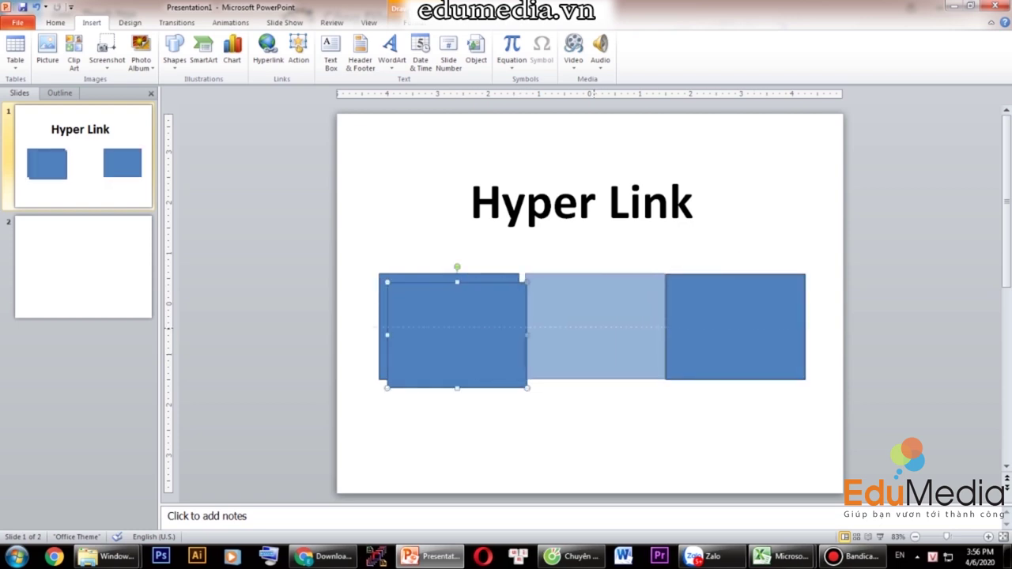
{"action": "left_click_drag", "start_coordinate": [597, 327], "coordinate": [596, 327]}
{"action": "left_click_drag", "start_coordinate": [735, 327], "coordinate": [743, 327]}
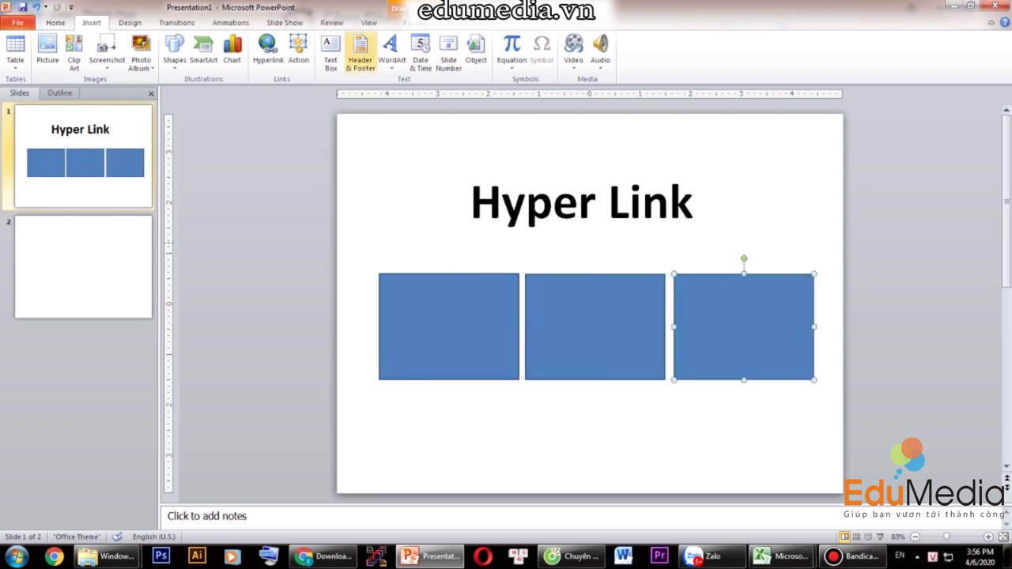
{"action": "key", "text": "Escape"}
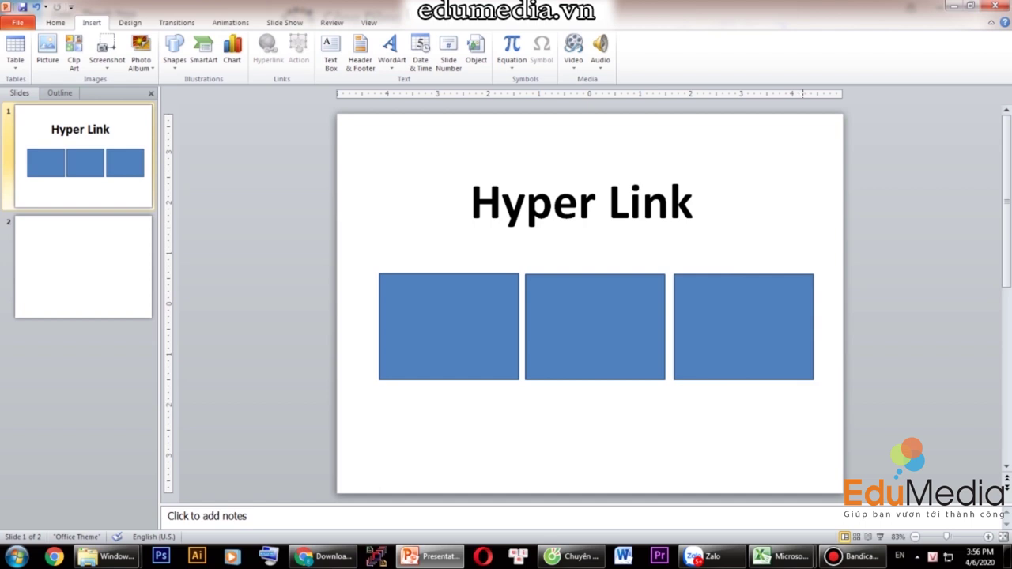
{"action": "left_click_drag", "start_coordinate": [819, 427], "coordinate": [342, 244]}
{"action": "left_click_drag", "start_coordinate": [427, 303], "coordinate": [419, 303]}
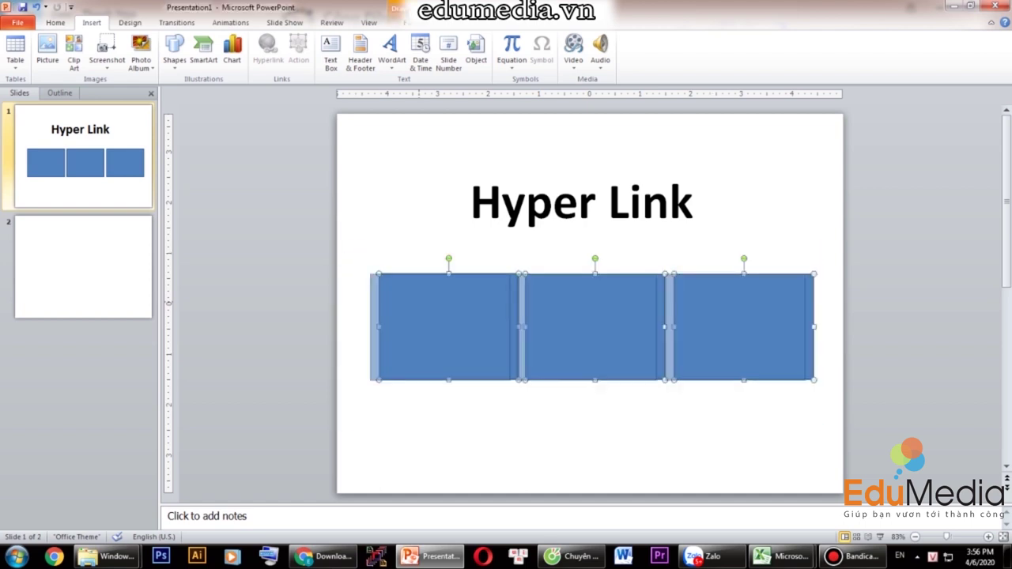
{"action": "key", "text": "Escape"}
{"action": "left_click", "coordinate": [439, 327]}
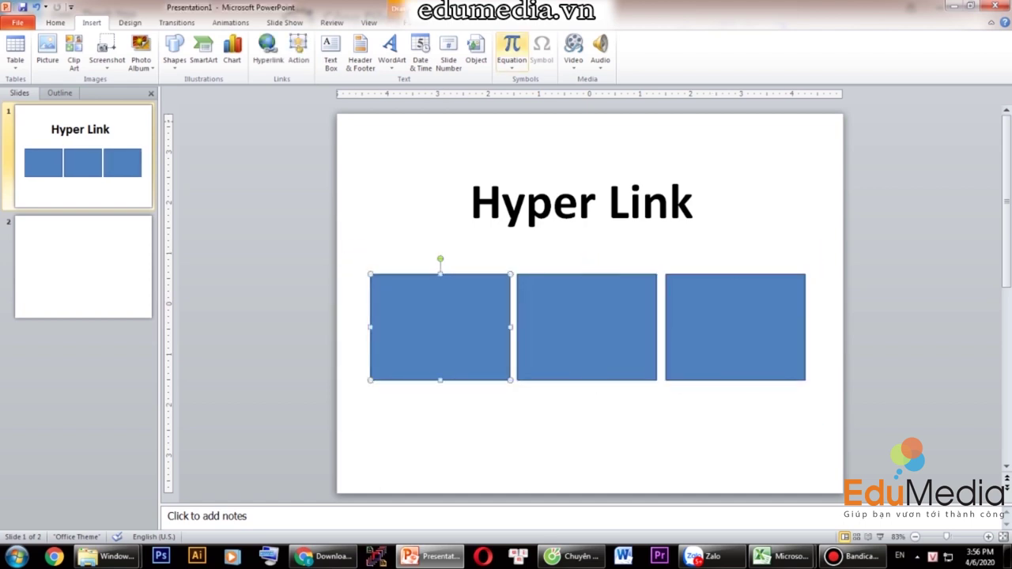
Colour the left box orange, the middle box green and the right box teal with Shape Styles.
{"action": "left_click", "coordinate": [413, 22]}
{"action": "left_click", "coordinate": [386, 52]}
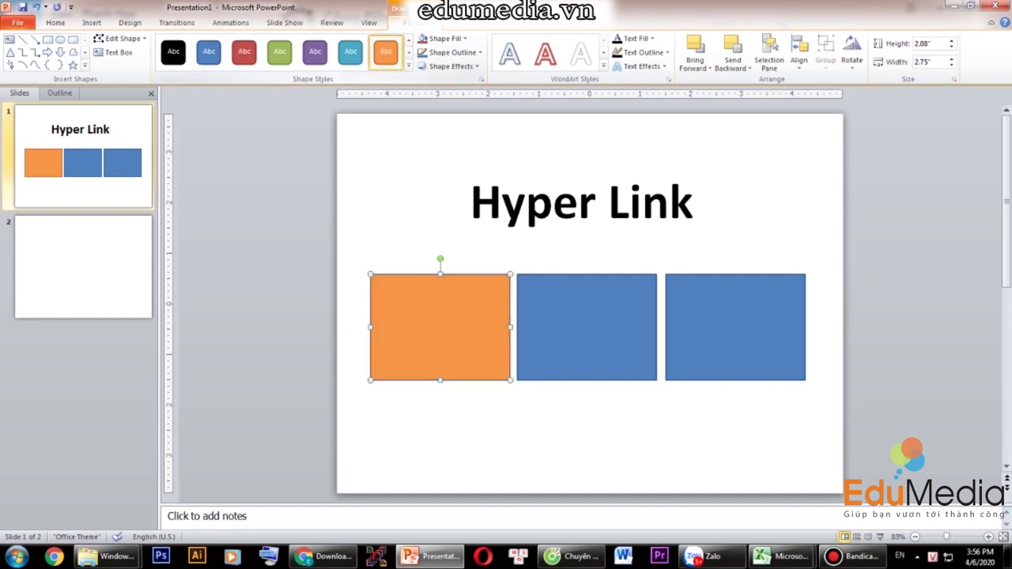
{"action": "left_click", "coordinate": [587, 327]}
{"action": "left_click", "coordinate": [350, 52]}
{"action": "left_click", "coordinate": [735, 327]}
{"action": "left_click", "coordinate": [279, 52]}
{"action": "left_click", "coordinate": [587, 326]}
{"action": "left_click", "coordinate": [440, 327]}
{"action": "left_click", "coordinate": [586, 326]}
{"action": "left_click", "coordinate": [280, 52]}
{"action": "left_click", "coordinate": [735, 326]}
{"action": "left_click", "coordinate": [350, 52]}
Number the orange, green and teal boxes 1, 2 and 3.
{"action": "key", "text": "Tab"}
{"action": "key", "text": "Tab"}
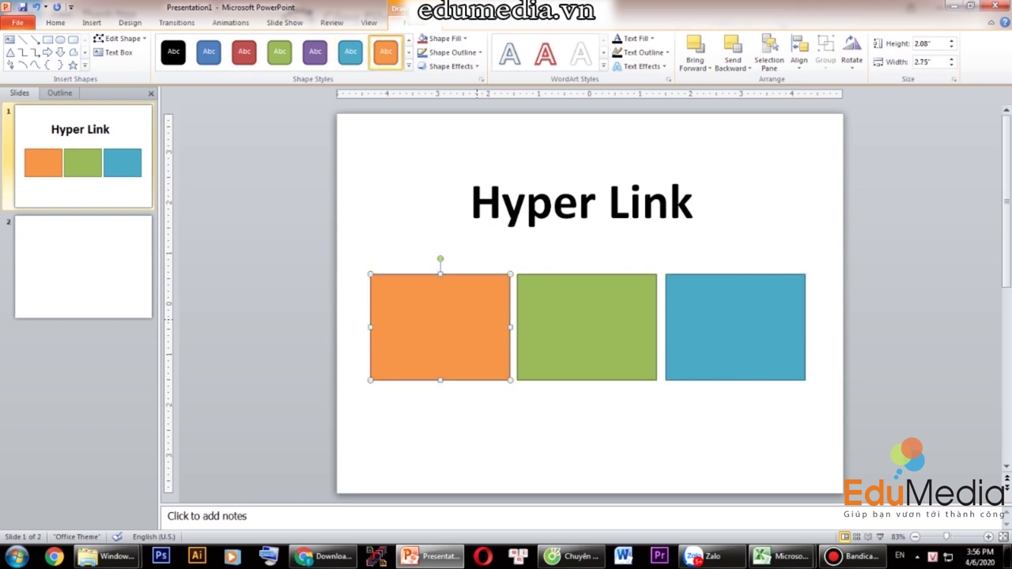
{"action": "type", "text": "1"}
{"action": "key", "text": "Escape"}
{"action": "key", "text": "Tab"}
{"action": "type", "text": "2"}
{"action": "key", "text": "Escape"}
{"action": "key", "text": "Tab"}
{"action": "type", "text": "3"}
{"action": "key", "text": "Escape"}
{"action": "key", "text": "Tab"}
{"action": "key", "text": "Tab"}
Set the numbers 1, 2 and 3 to font sizes 72, 80 and 80.
{"action": "left_click", "coordinate": [55, 22]}
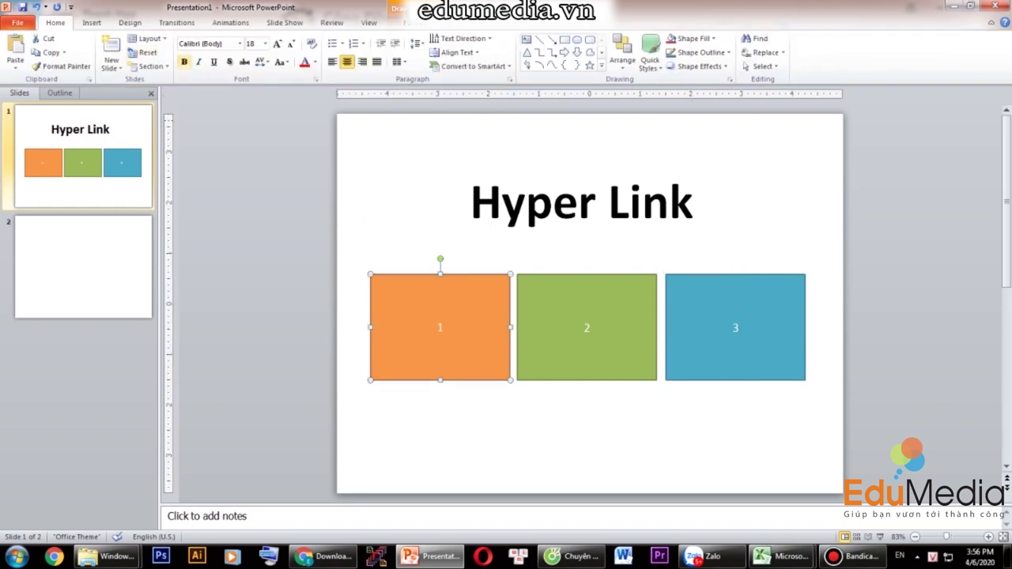
{"action": "left_click", "coordinate": [265, 44]}
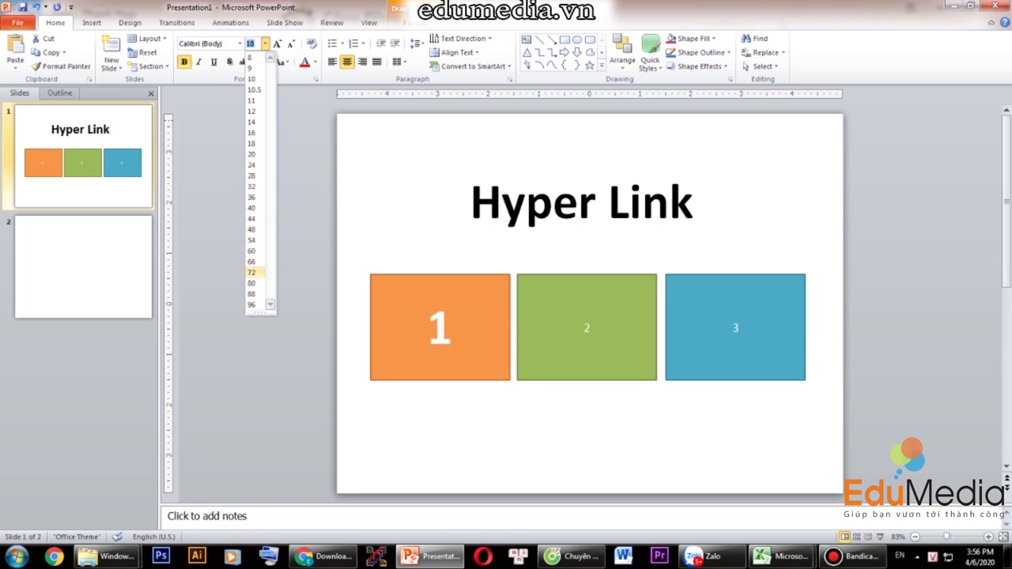
{"action": "left_click", "coordinate": [252, 272]}
{"action": "left_click", "coordinate": [585, 340]}
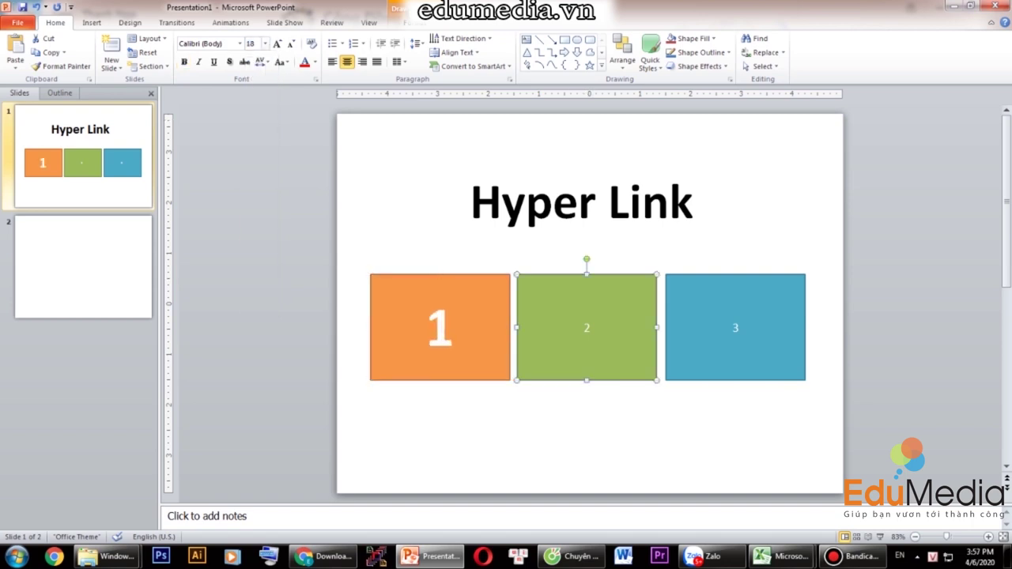
{"action": "left_click", "coordinate": [265, 43]}
{"action": "left_click", "coordinate": [251, 283]}
{"action": "left_click", "coordinate": [759, 356]}
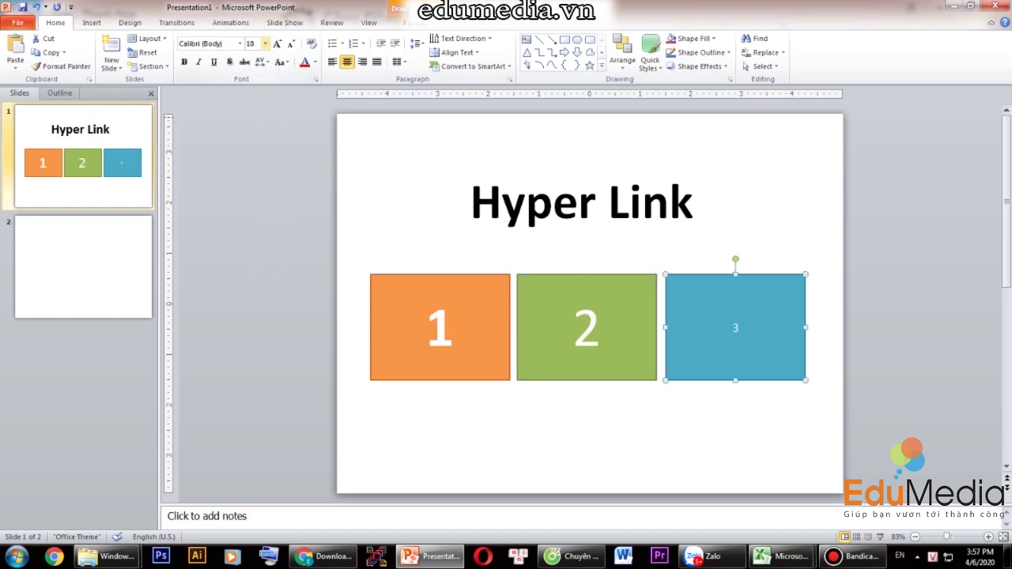
{"action": "left_click", "coordinate": [265, 44]}
{"action": "left_click", "coordinate": [251, 283]}
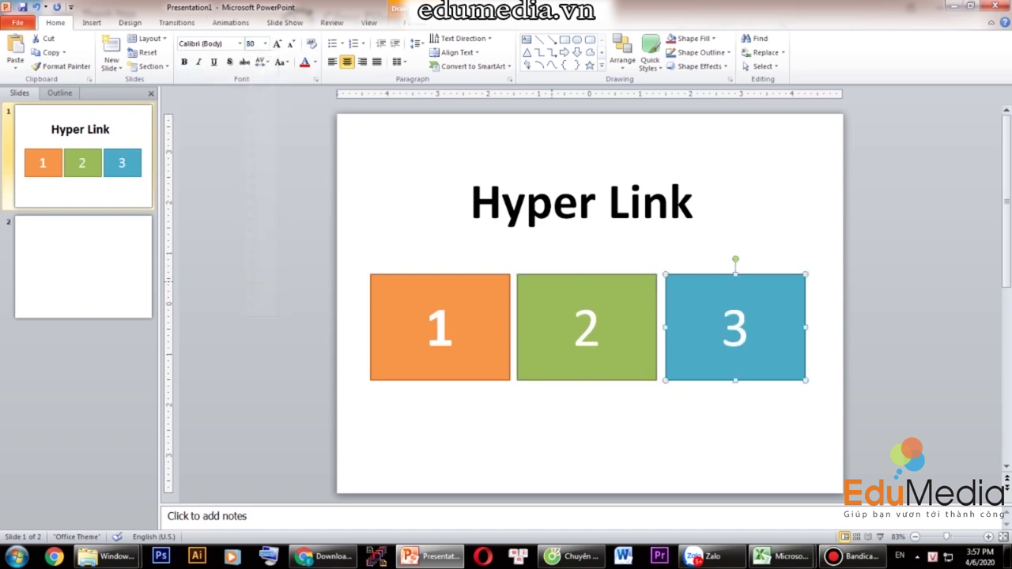
Make all three numbers red and add more blank slides after slide 2.
{"action": "left_click", "coordinate": [449, 323]}
{"action": "left_click", "coordinate": [304, 62]}
{"action": "left_click", "coordinate": [554, 340]}
{"action": "left_click", "coordinate": [304, 62]}
{"action": "left_click", "coordinate": [731, 316]}
{"action": "left_click", "coordinate": [304, 62]}
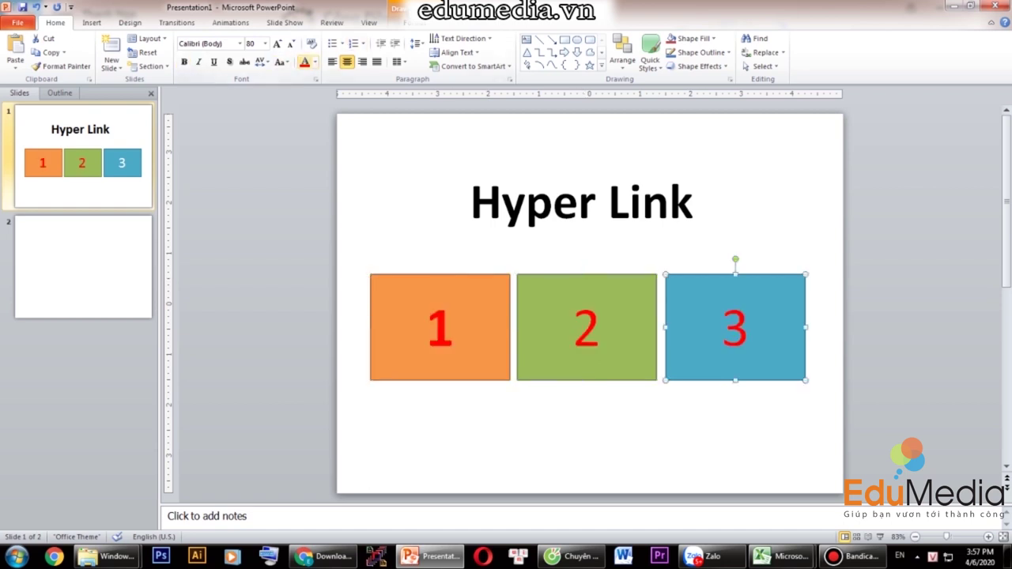
{"action": "key", "text": "Escape"}
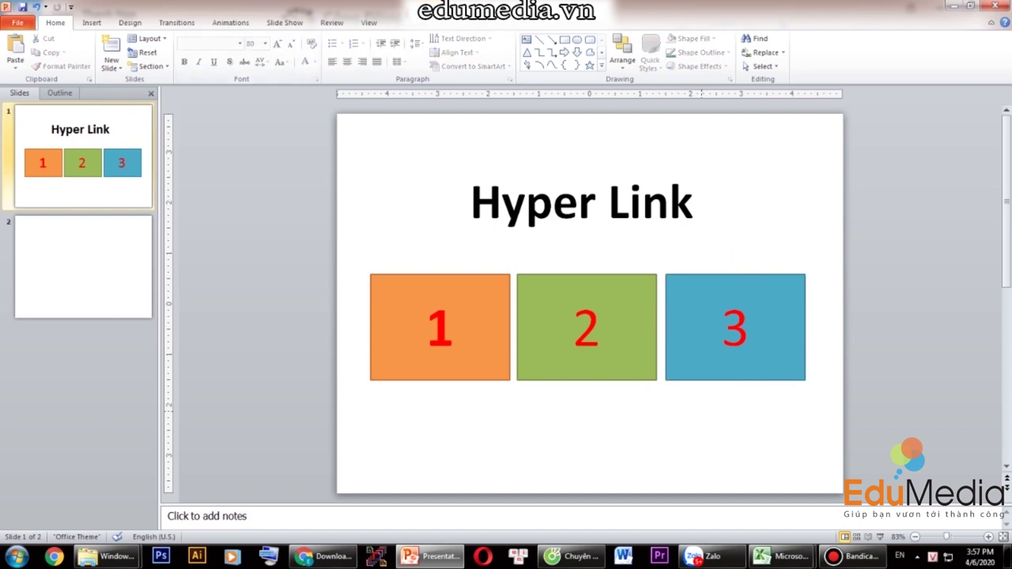
{"action": "left_click", "coordinate": [83, 266]}
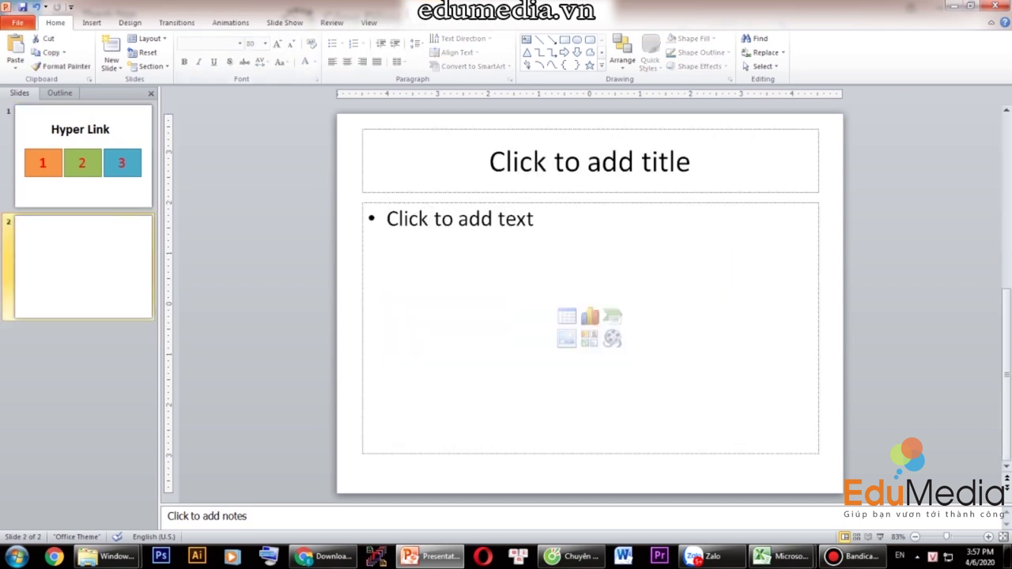
{"action": "key", "text": "Return"}
{"action": "key", "text": "Return"}
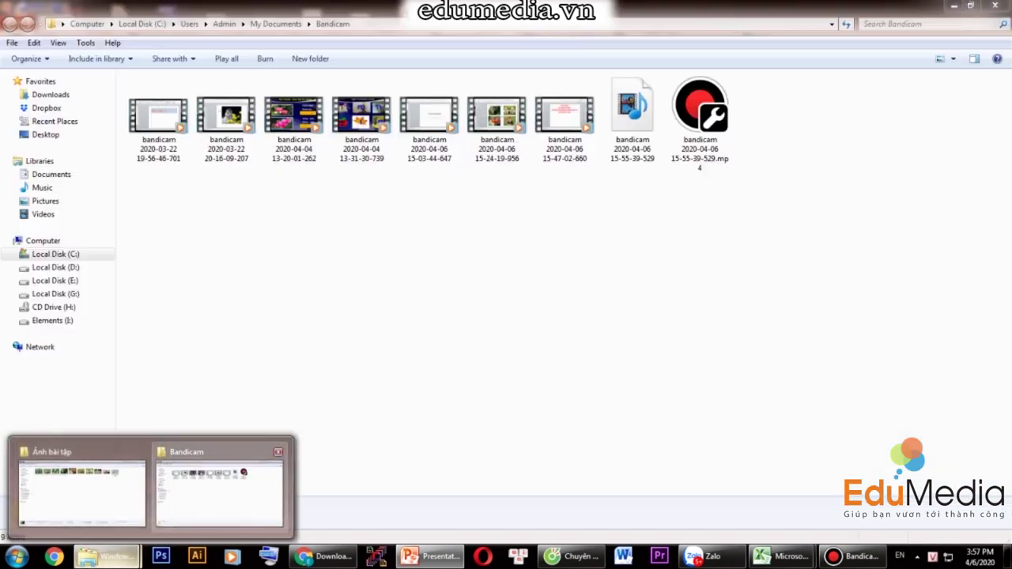
Browse in Windows Explorer to the PP > Ảnh cho PP > Ảnh động folder.
{"action": "left_click", "coordinate": [82, 490]}
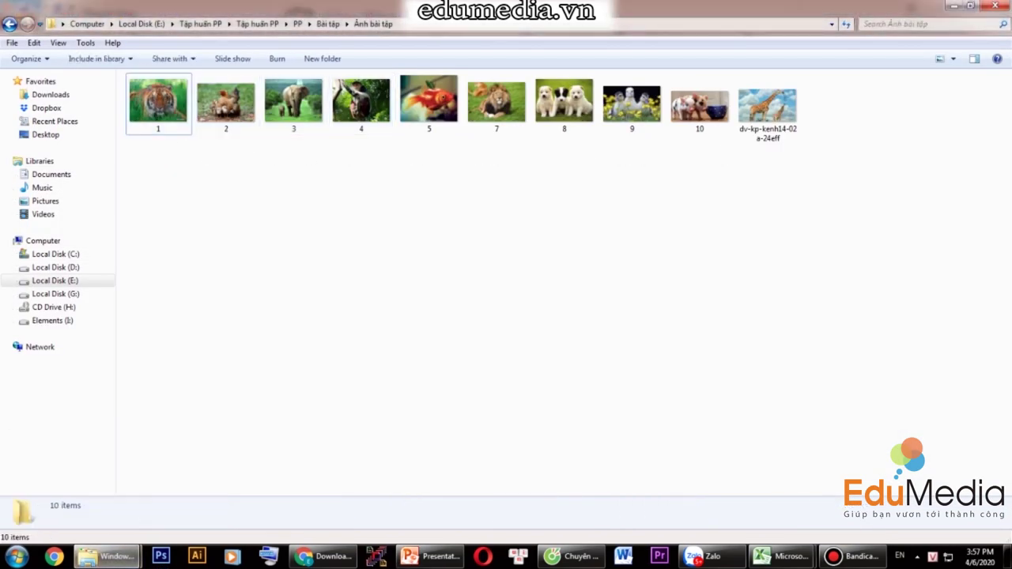
{"action": "left_click", "coordinate": [327, 24]}
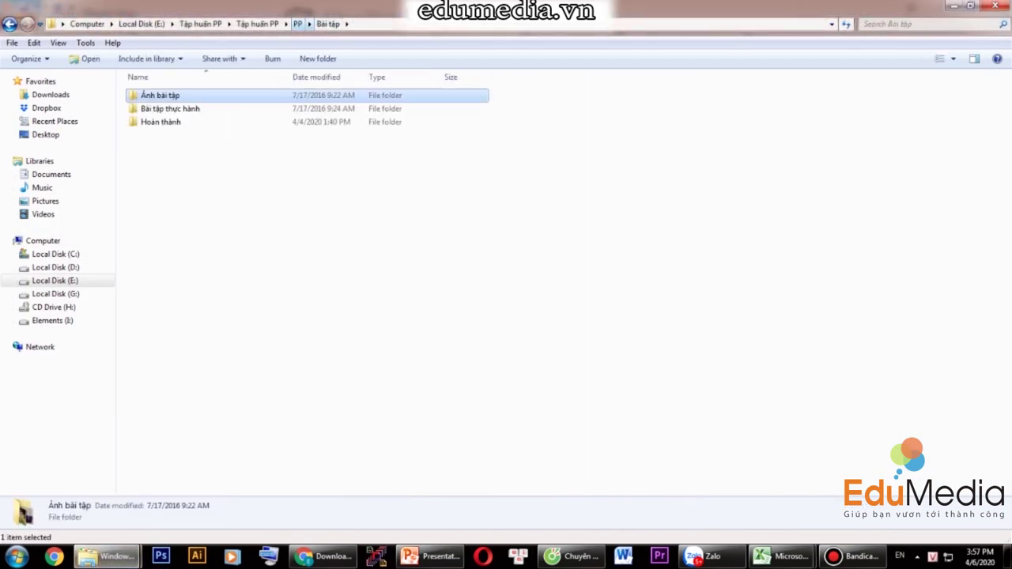
{"action": "left_click", "coordinate": [298, 23]}
{"action": "double_click", "coordinate": [158, 96]}
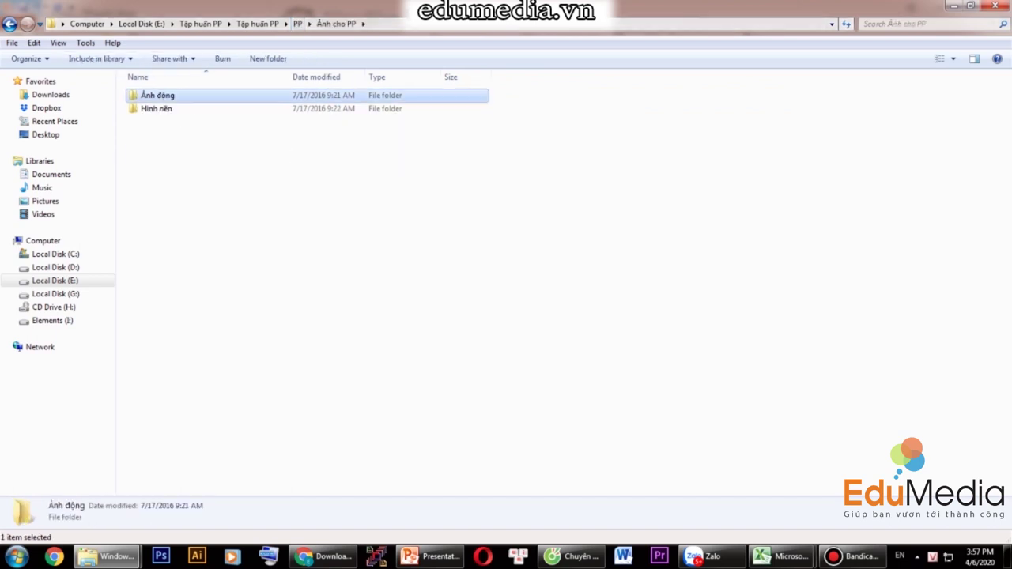
{"action": "double_click", "coordinate": [157, 95]}
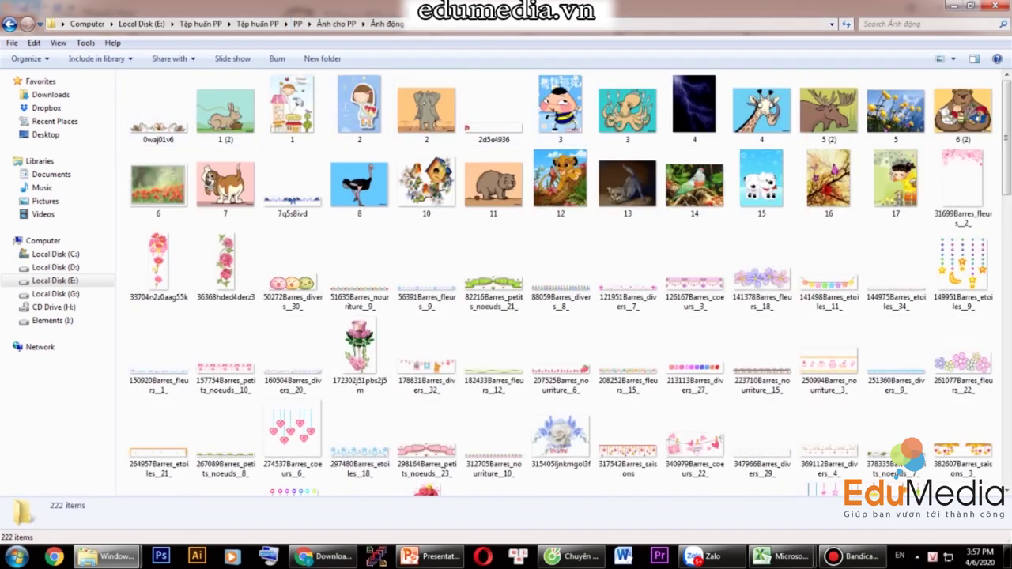
Drag bear picture '6 (2)' onto slide 2 and enlarge it to fill the slide.
{"action": "left_click_drag", "start_coordinate": [962, 111], "coordinate": [694, 552]}
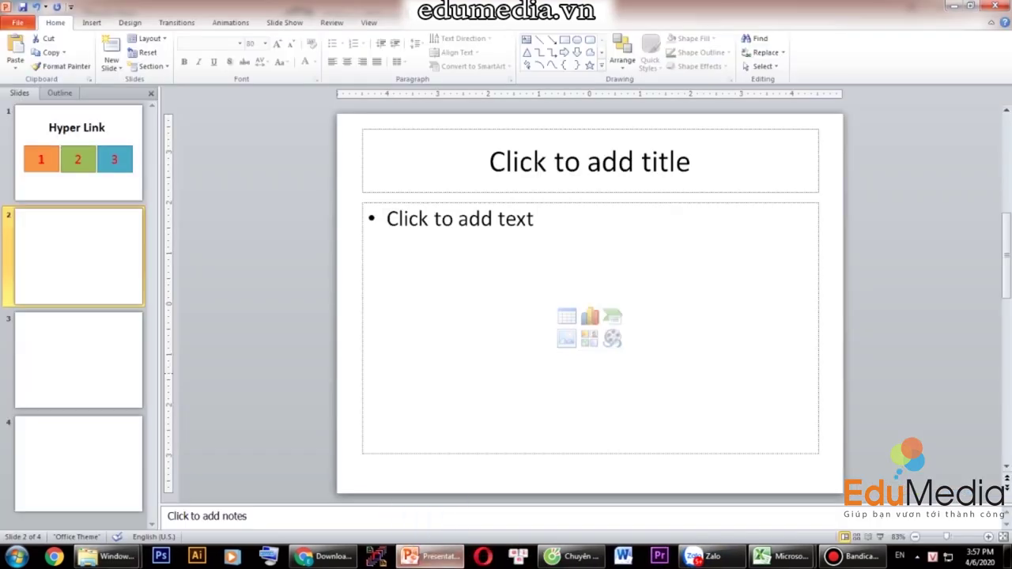
{"action": "mouse_move", "coordinate": [694, 551]}
{"action": "left_mouse_down"}
{"action": "mouse_move", "coordinate": [467, 332]}
{"action": "mouse_move", "coordinate": [452, 237]}
{"action": "left_mouse_up"}
{"action": "left_click_drag", "start_coordinate": [602, 319], "coordinate": [827, 492]}
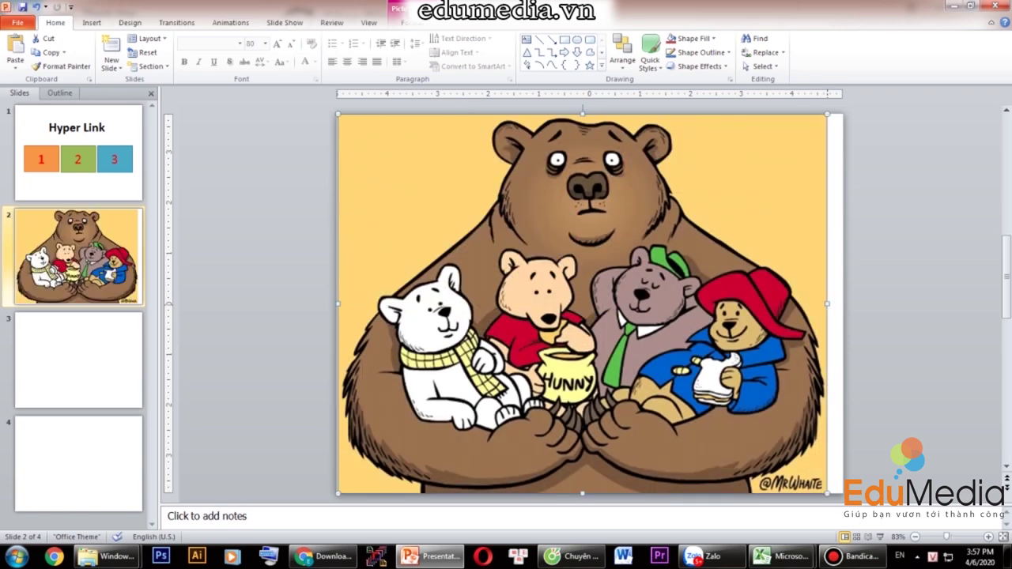
Put dog picture 7 on slide 3 and enlarge it to fill the slide.
{"action": "left_click", "coordinate": [78, 360]}
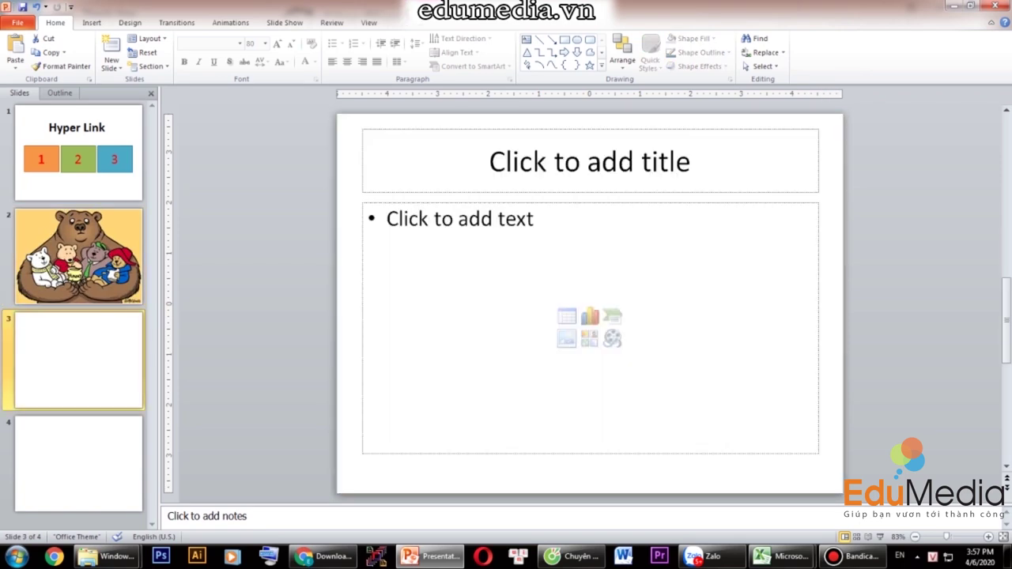
{"action": "mouse_move", "coordinate": [104, 555]}
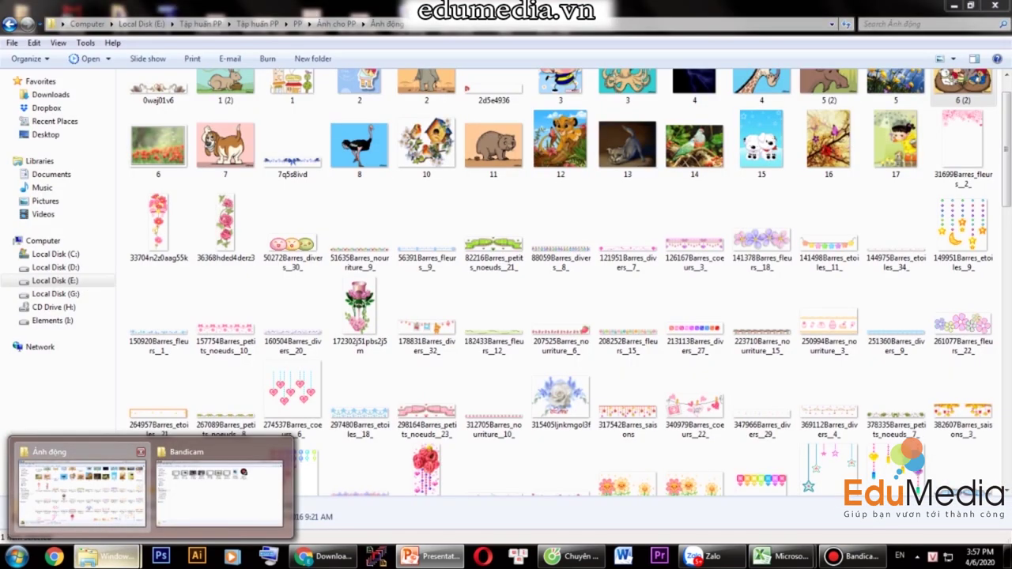
{"action": "left_click", "coordinate": [79, 487]}
{"action": "left_click", "coordinate": [225, 145]}
{"action": "mouse_move", "coordinate": [226, 145]}
{"action": "left_mouse_down"}
{"action": "mouse_move", "coordinate": [492, 371]}
{"action": "mouse_move", "coordinate": [468, 218]}
{"action": "left_mouse_up"}
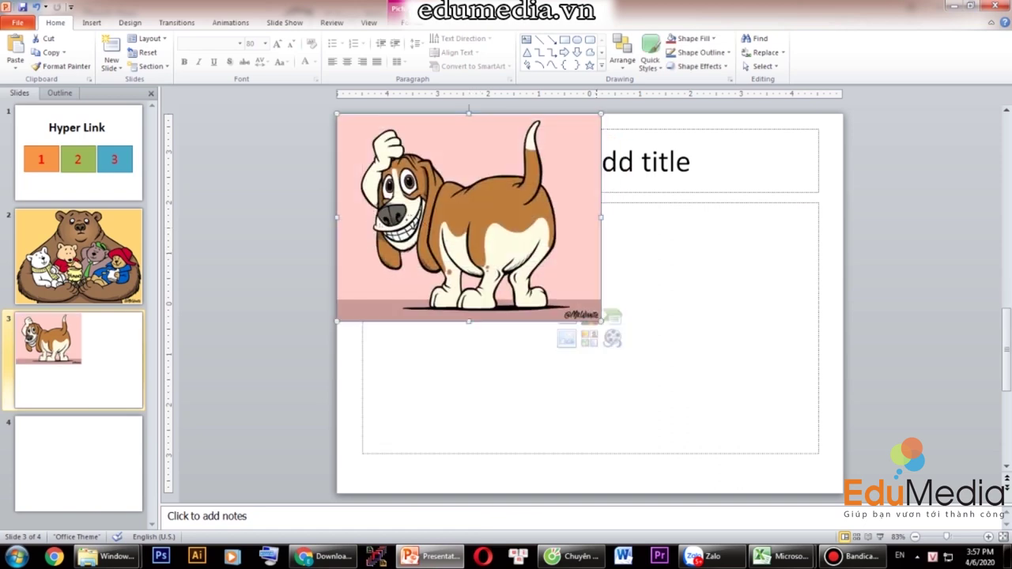
{"action": "left_click_drag", "start_coordinate": [600, 321], "coordinate": [822, 495]}
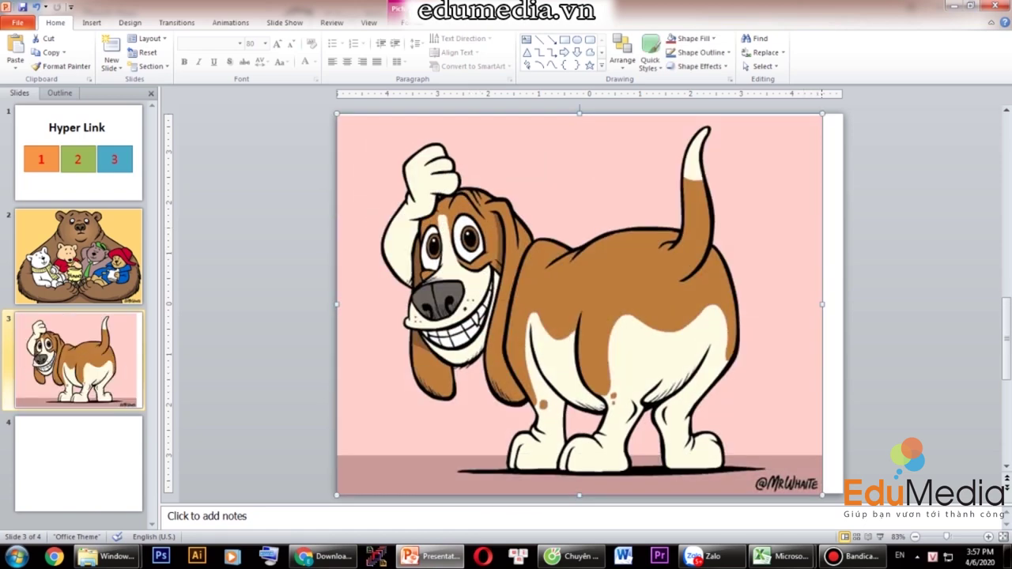
Drag lion-cub picture 12 from the folder onto slide 4.
{"action": "left_click", "coordinate": [78, 464]}
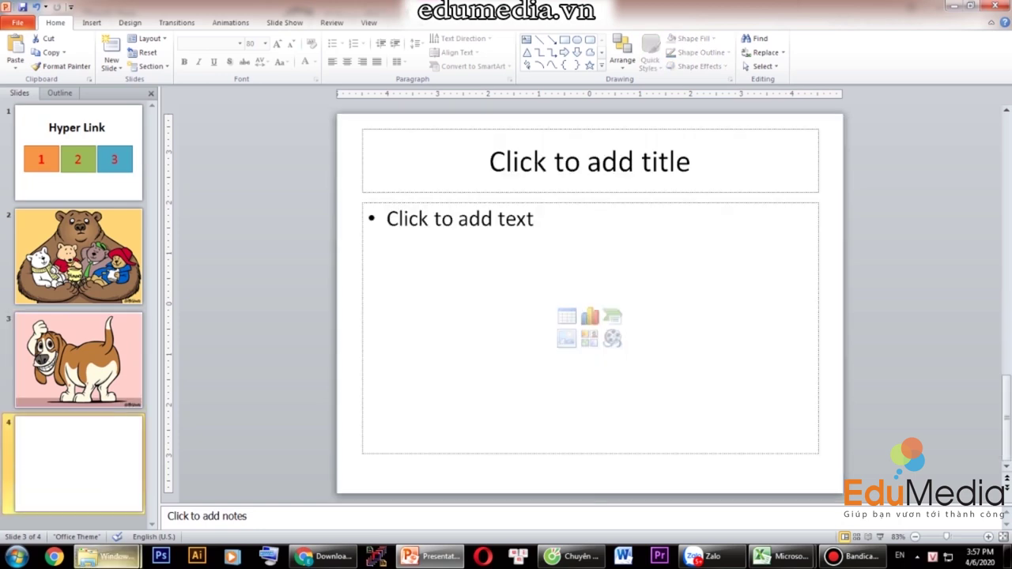
{"action": "left_click", "coordinate": [79, 484]}
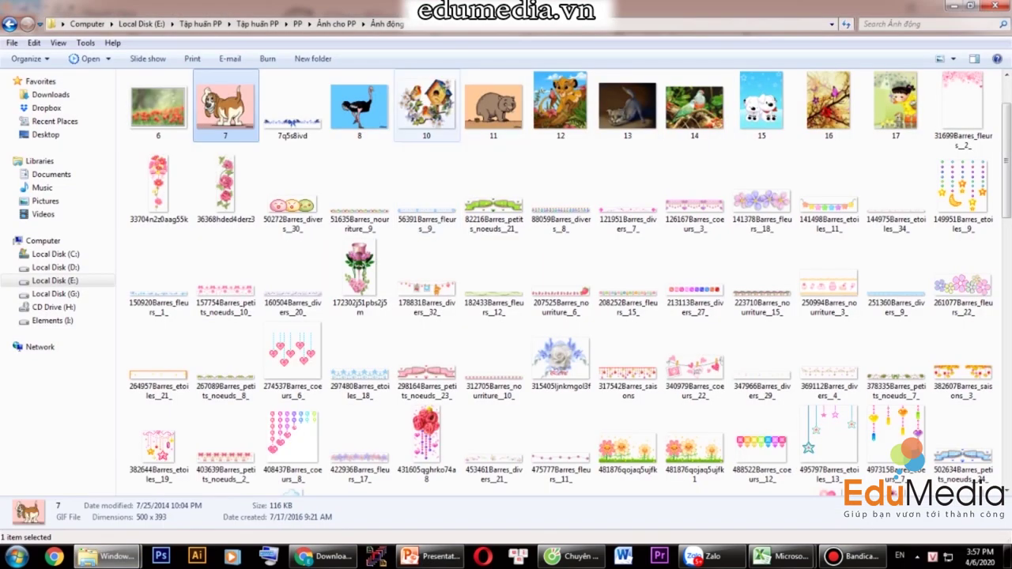
{"action": "left_click_drag", "start_coordinate": [560, 101], "coordinate": [438, 498]}
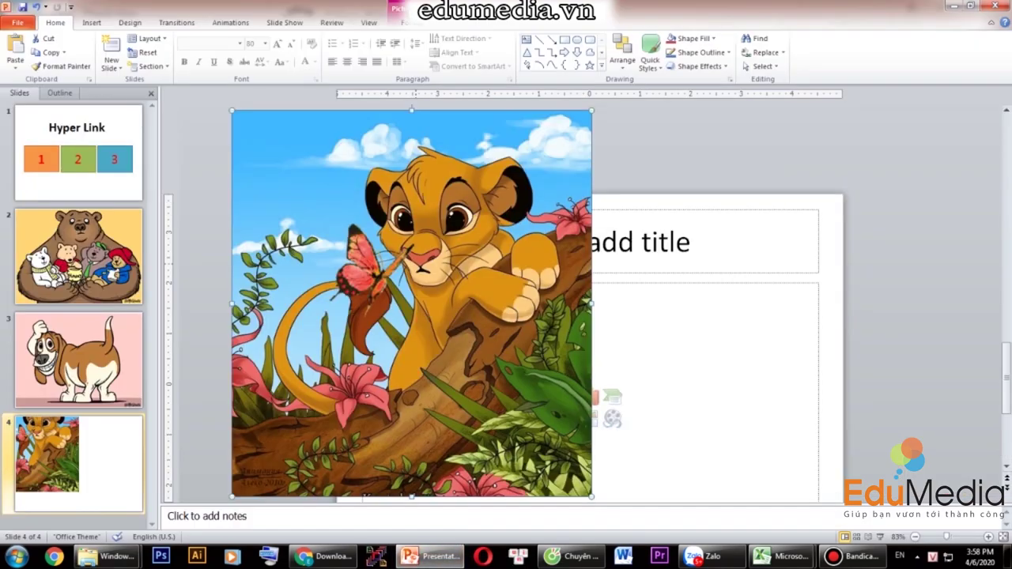
{"action": "left_click_drag", "start_coordinate": [438, 499], "coordinate": [411, 303]}
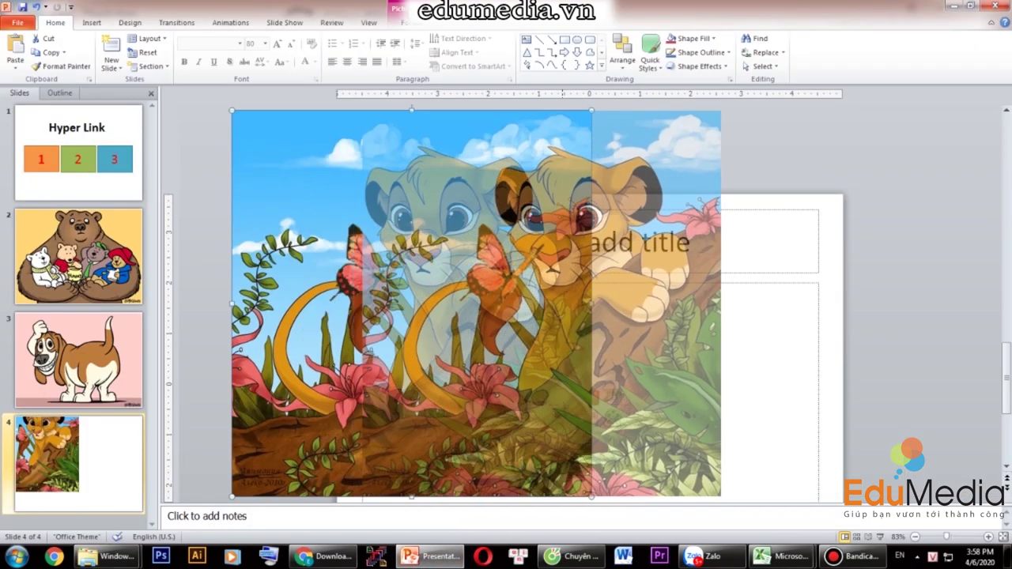
Reposition the lion picture and stretch its left, bottom and top edges to cover slide 4.
{"action": "left_click_drag", "start_coordinate": [543, 304], "coordinate": [663, 324]}
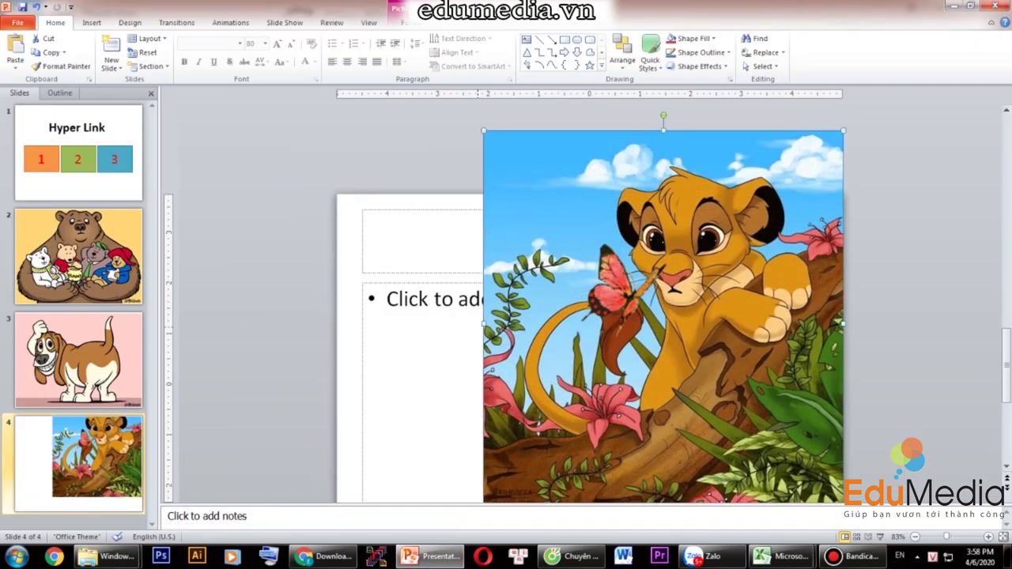
{"action": "left_click_drag", "start_coordinate": [483, 323], "coordinate": [337, 323]}
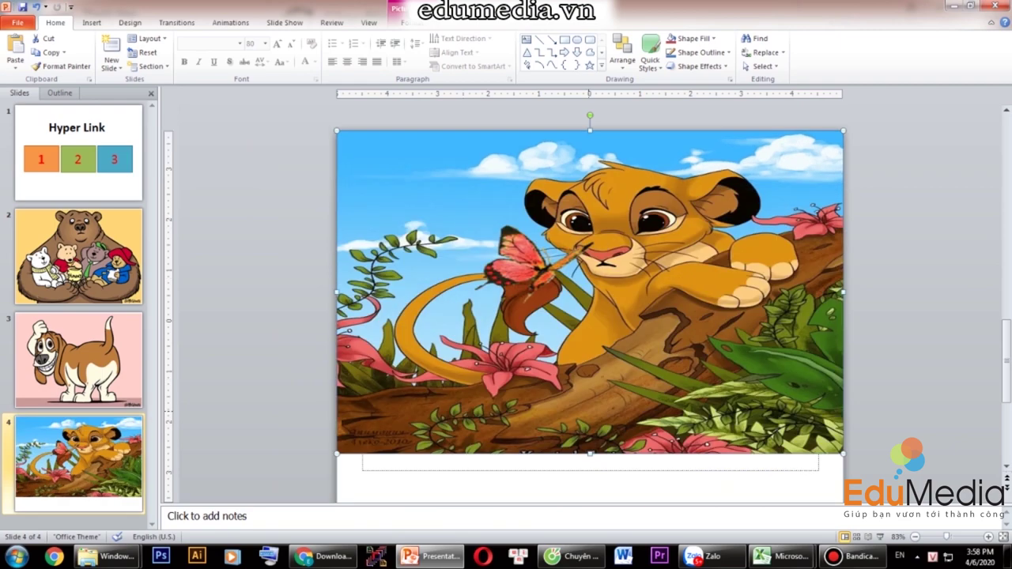
{"action": "scroll", "coordinate": [590, 303], "scroll_direction": "down", "scroll_amount": 1}
{"action": "left_click_drag", "start_coordinate": [590, 436], "coordinate": [590, 494]}
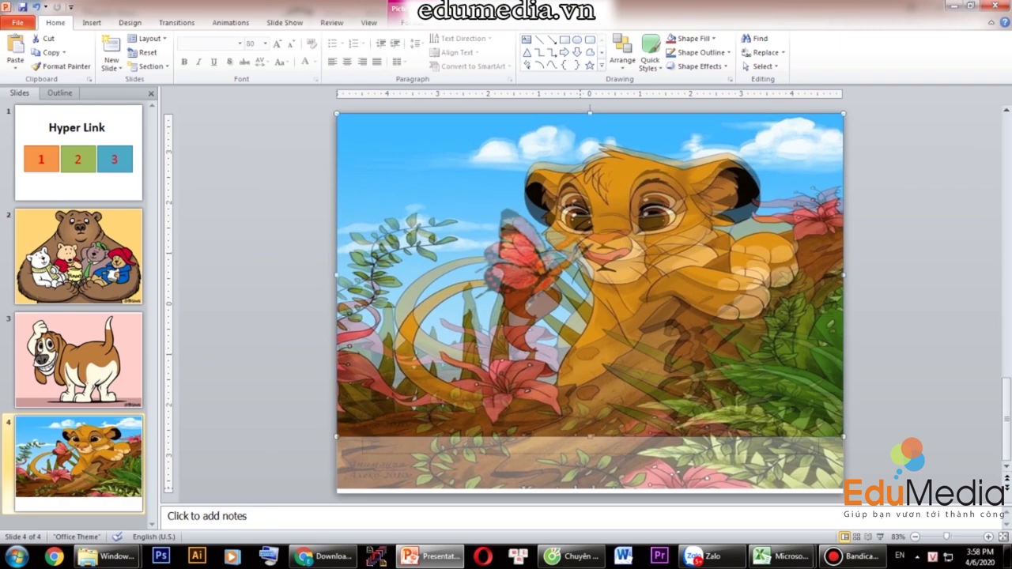
{"action": "left_click_drag", "start_coordinate": [590, 113], "coordinate": [590, 143]}
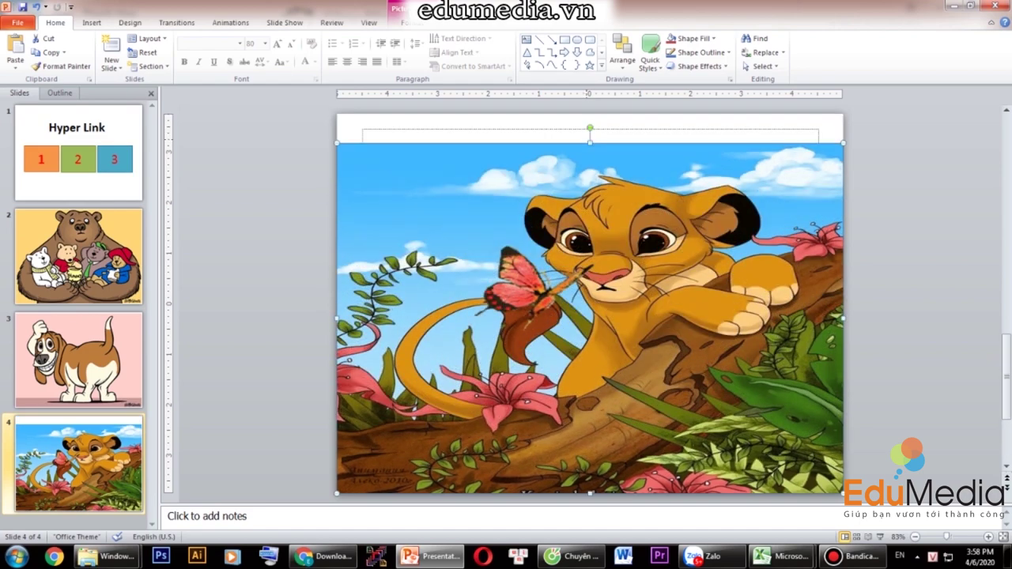
{"action": "left_click", "coordinate": [589, 134]}
{"action": "left_click", "coordinate": [589, 158]}
{"action": "left_click", "coordinate": [78, 257]}
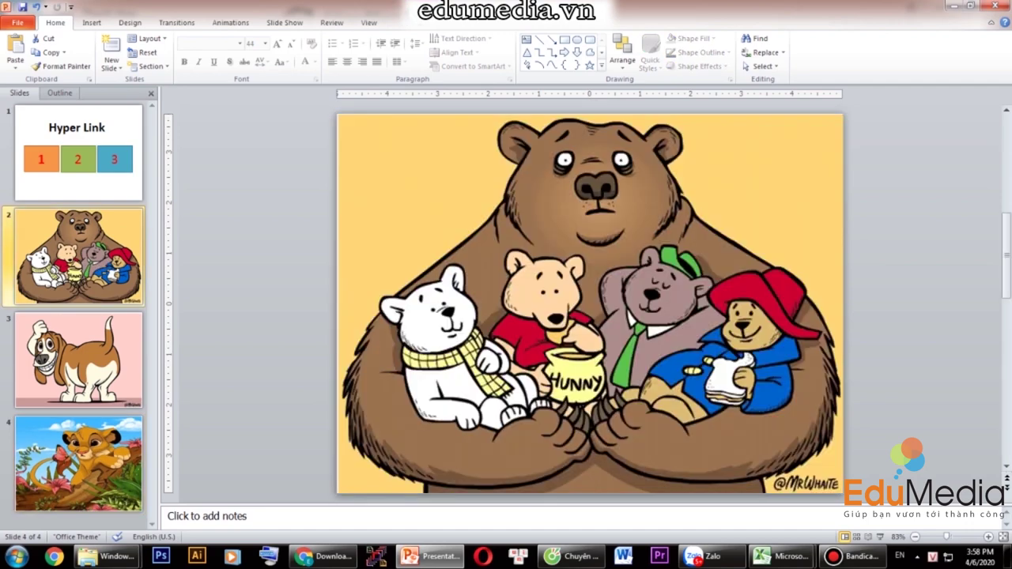
Draw a right block arrow in the top-right corner of bear slide 2.
{"action": "key", "text": "Down"}
{"action": "key", "text": "Down"}
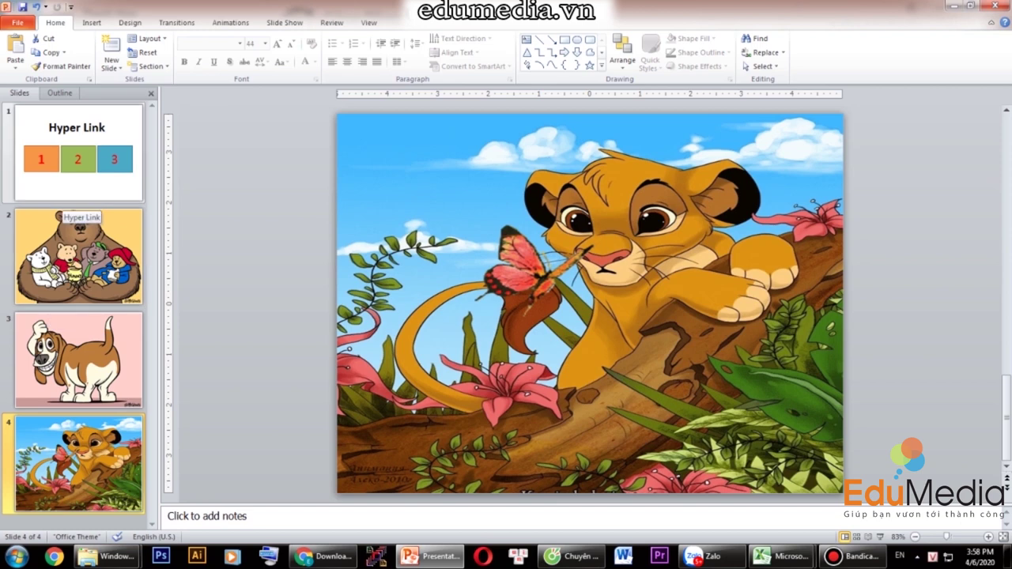
{"action": "key", "text": "Home"}
{"action": "key", "text": "Down"}
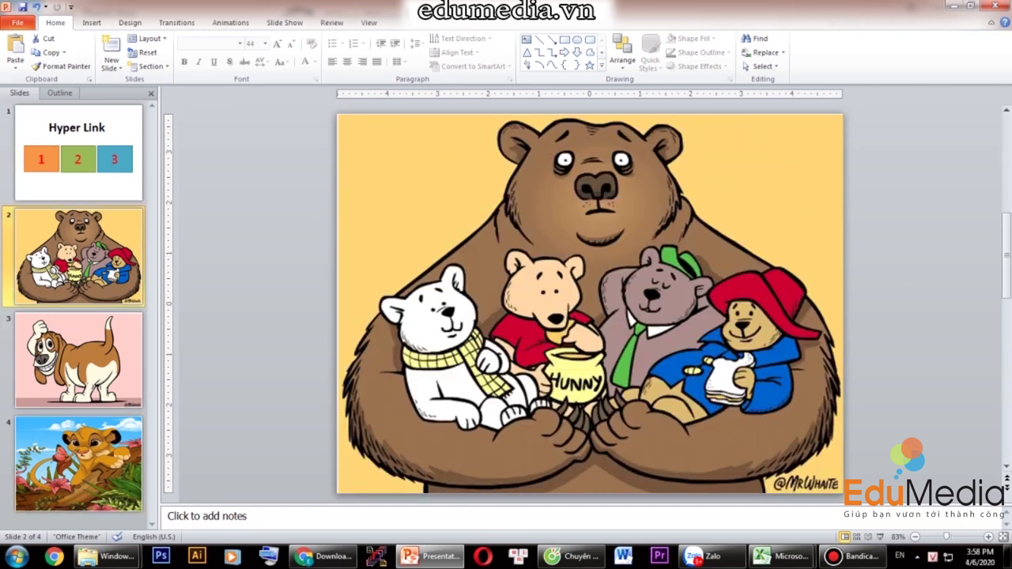
{"action": "left_click", "coordinate": [92, 22]}
{"action": "left_click", "coordinate": [175, 51]}
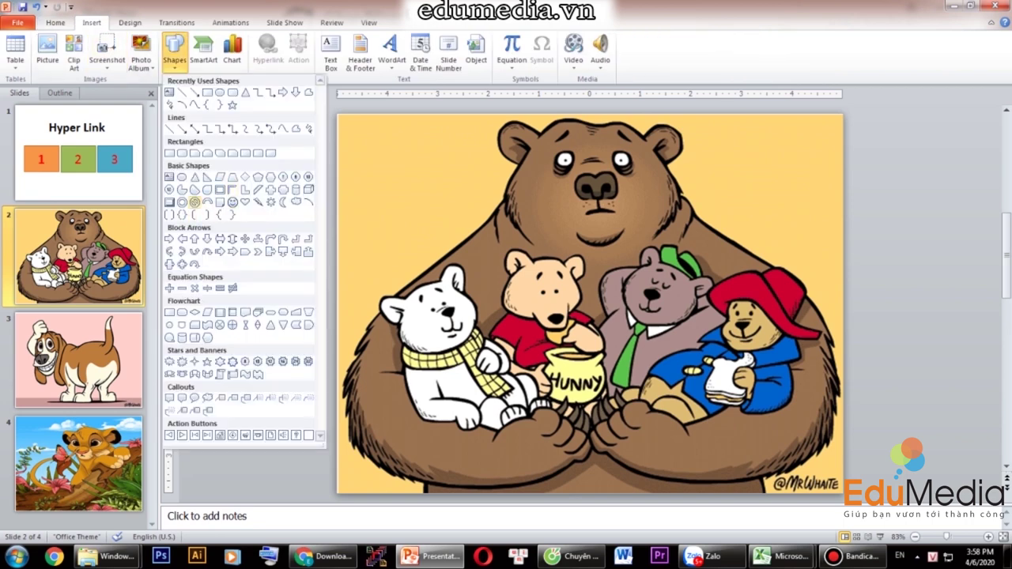
{"action": "left_click", "coordinate": [169, 239]}
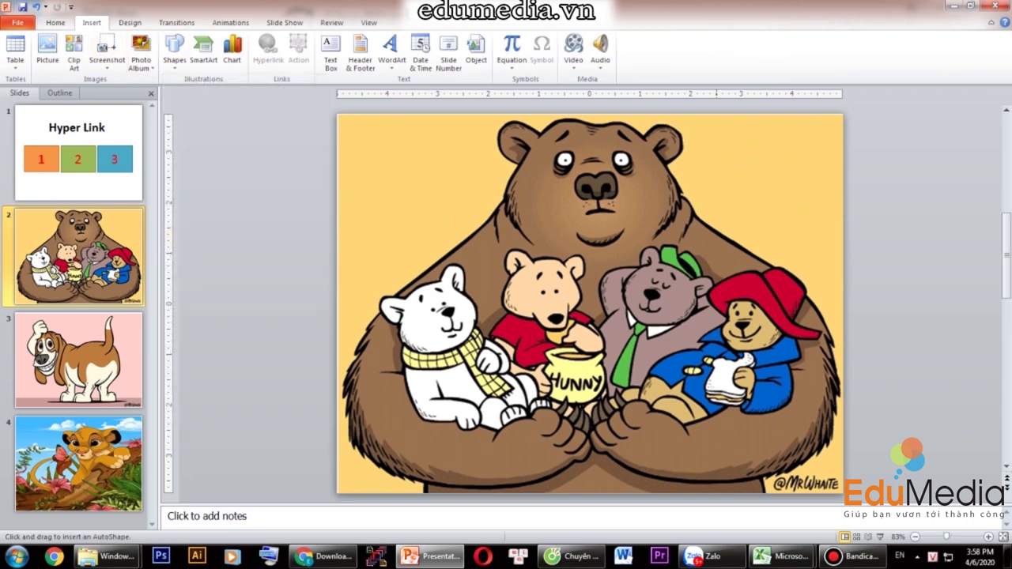
{"action": "left_click_drag", "start_coordinate": [770, 125], "coordinate": [823, 173]}
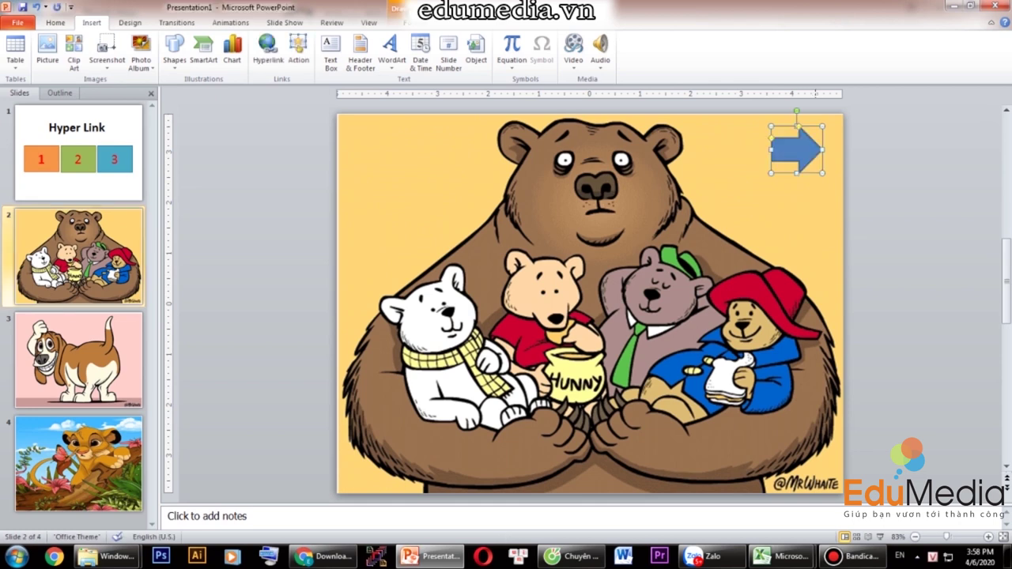
{"action": "left_click_drag", "start_coordinate": [770, 149], "coordinate": [757, 149]}
Give the arrow the cyan shape style, keep it top-right, and copy it.
{"action": "left_click", "coordinate": [395, 22]}
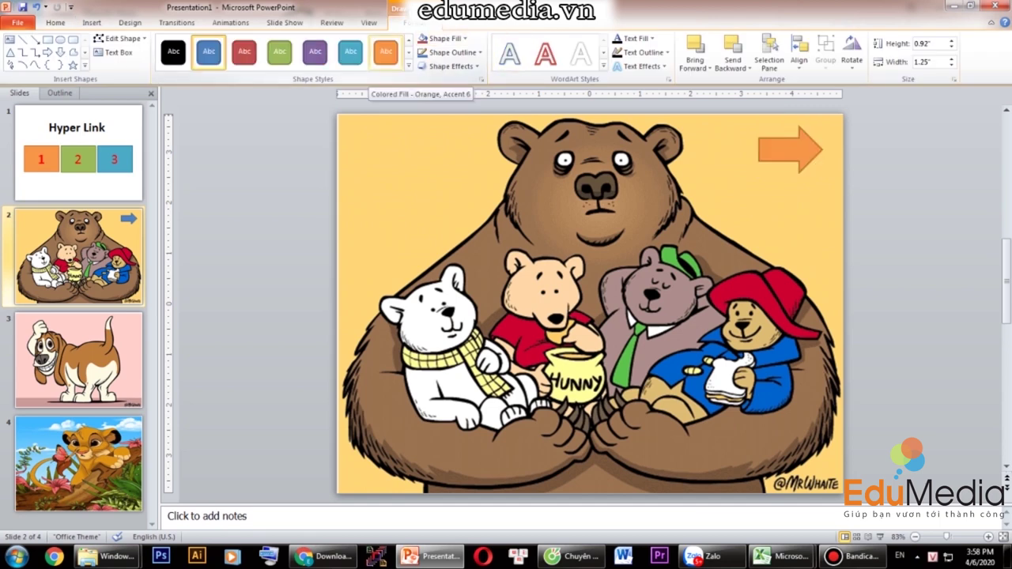
{"action": "left_click", "coordinate": [409, 66]}
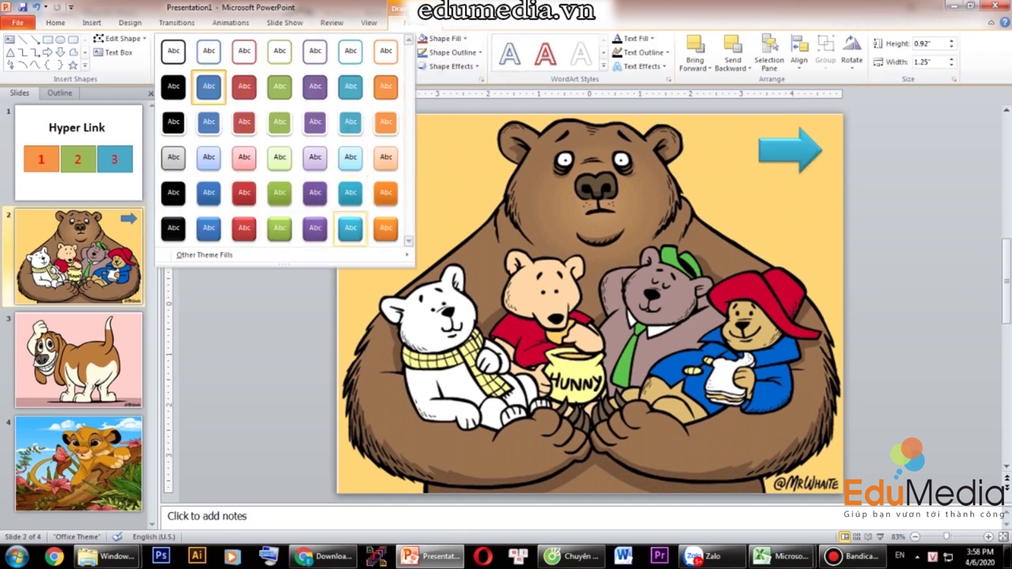
{"action": "left_click", "coordinate": [351, 228]}
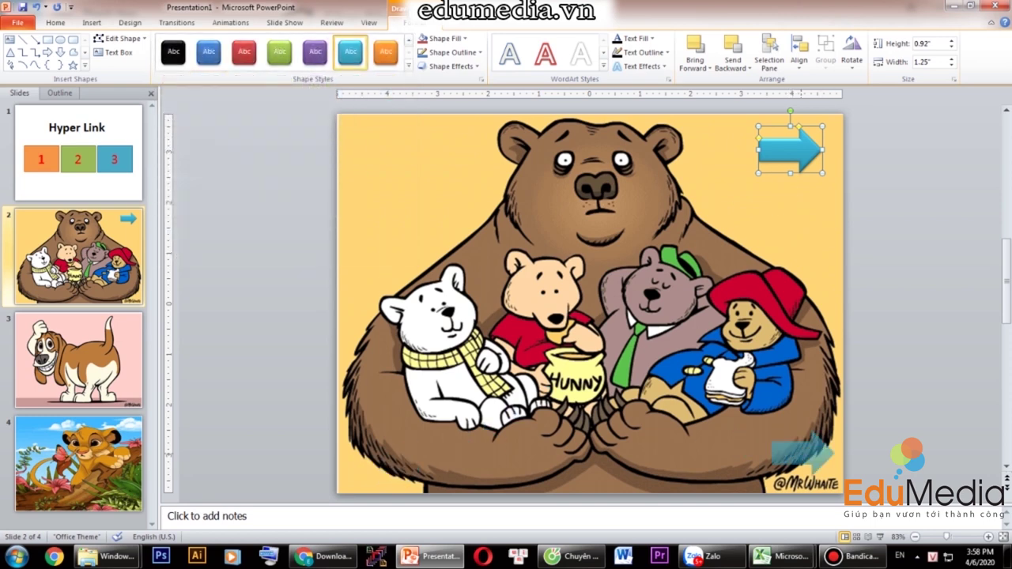
{"action": "left_click_drag", "start_coordinate": [791, 150], "coordinate": [807, 470]}
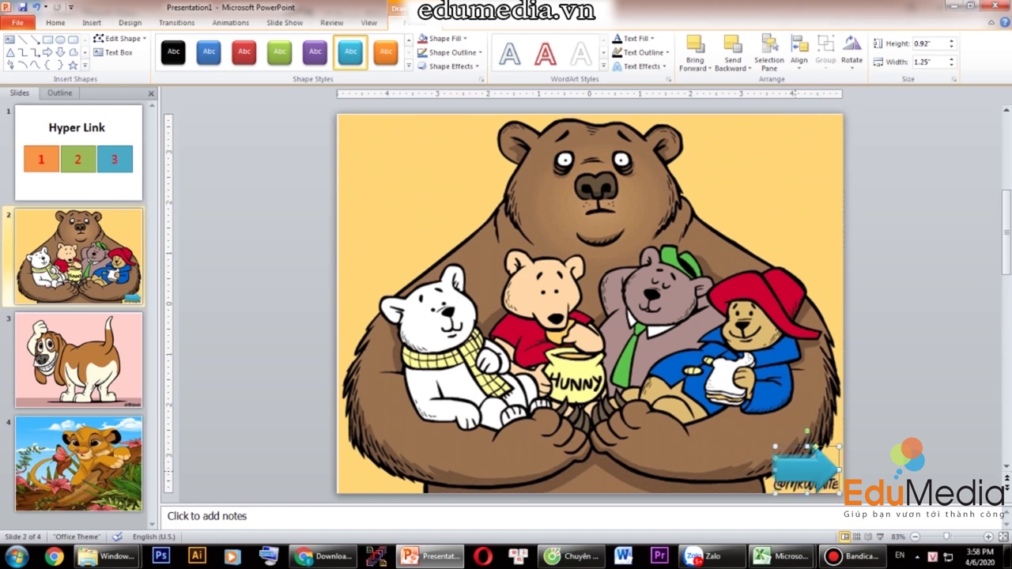
{"action": "left_click_drag", "start_coordinate": [805, 468], "coordinate": [805, 150]}
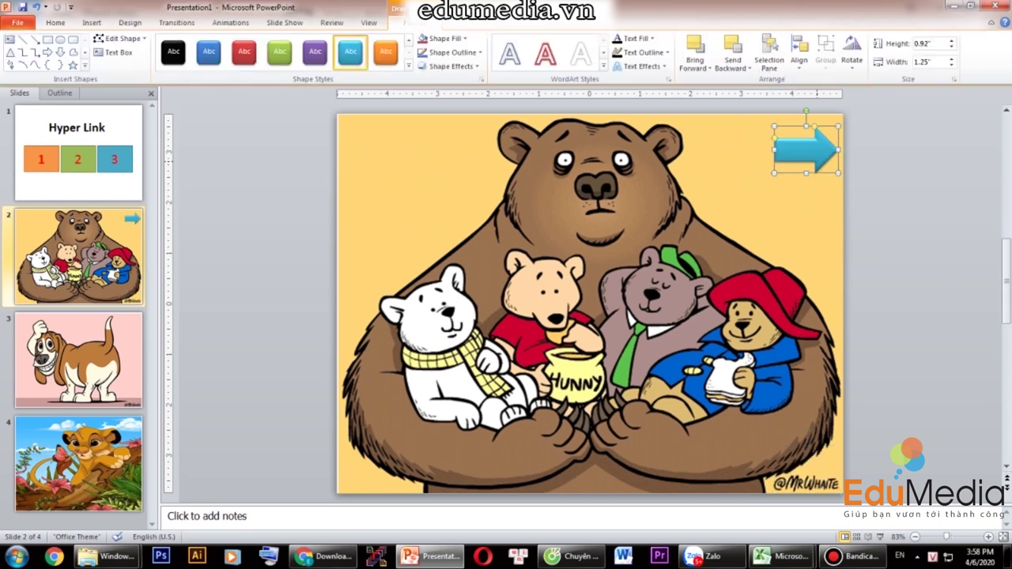
{"action": "key", "text": "ctrl+c"}
{"action": "left_click", "coordinate": [79, 360]}
Paste the cyan arrow onto the dog and lion-cub slides, check slides 2–4, and return to slide 1.
{"action": "key", "text": "ctrl+v"}
{"action": "left_click", "coordinate": [78, 463]}
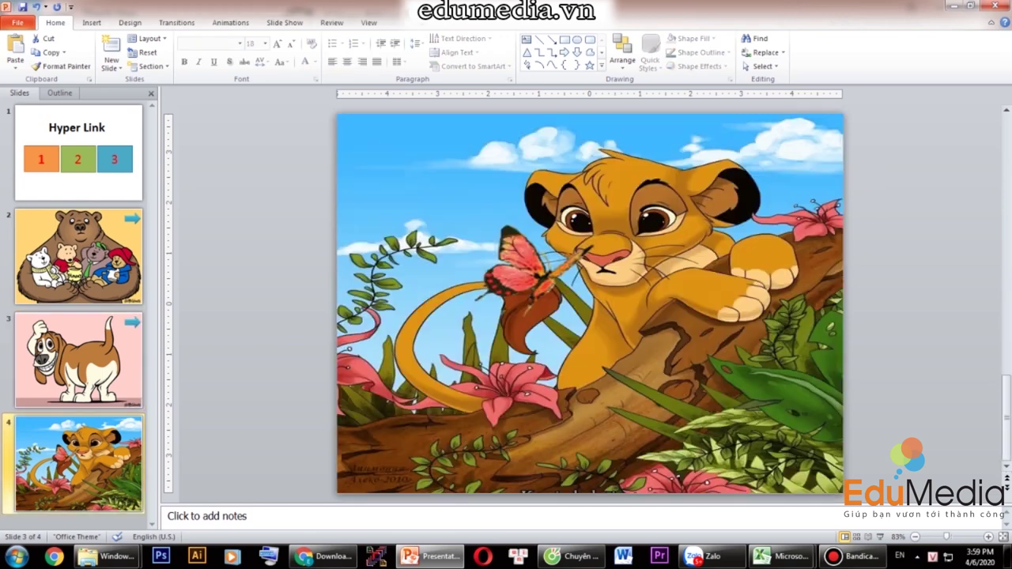
{"action": "key", "text": "ctrl+v"}
{"action": "key", "text": "Escape"}
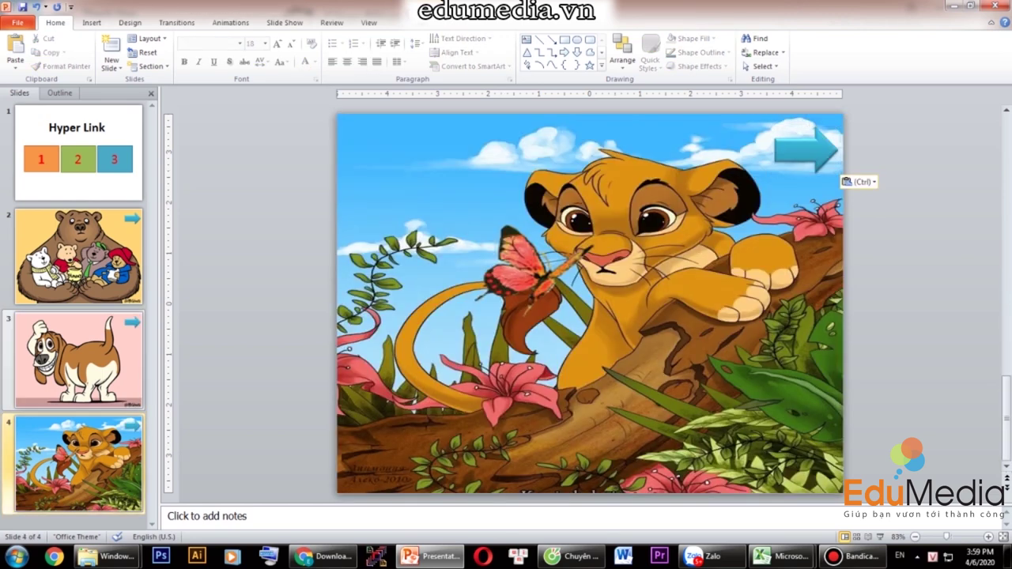
{"action": "left_click", "coordinate": [78, 256]}
{"action": "left_click", "coordinate": [79, 360]}
{"action": "left_click", "coordinate": [78, 464]}
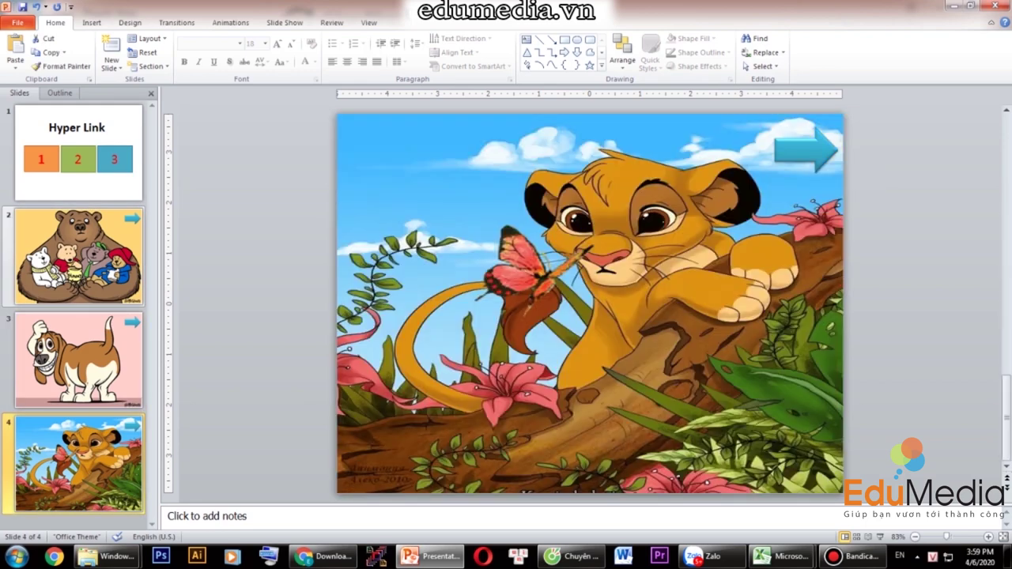
{"action": "left_click", "coordinate": [79, 153]}
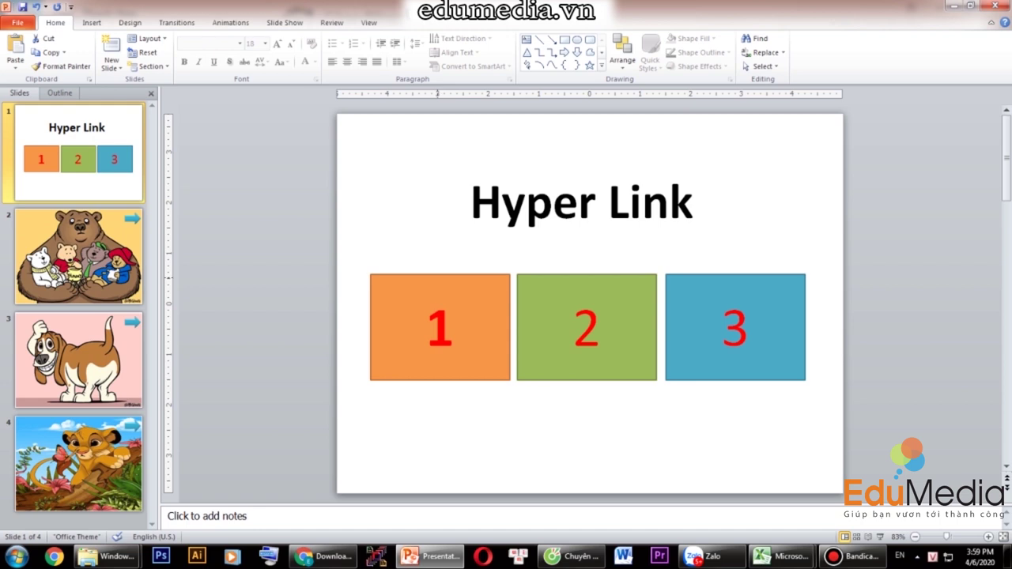
Select the orange box 1 as a shape and try Insert Hyperlink, then dismiss it.
{"action": "left_click", "coordinate": [440, 326]}
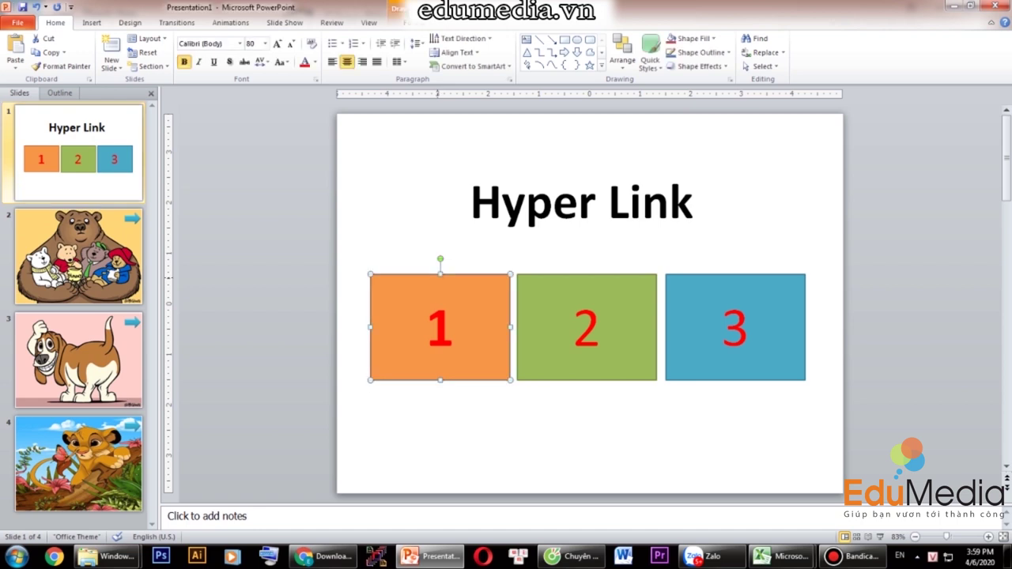
{"action": "left_click", "coordinate": [454, 327]}
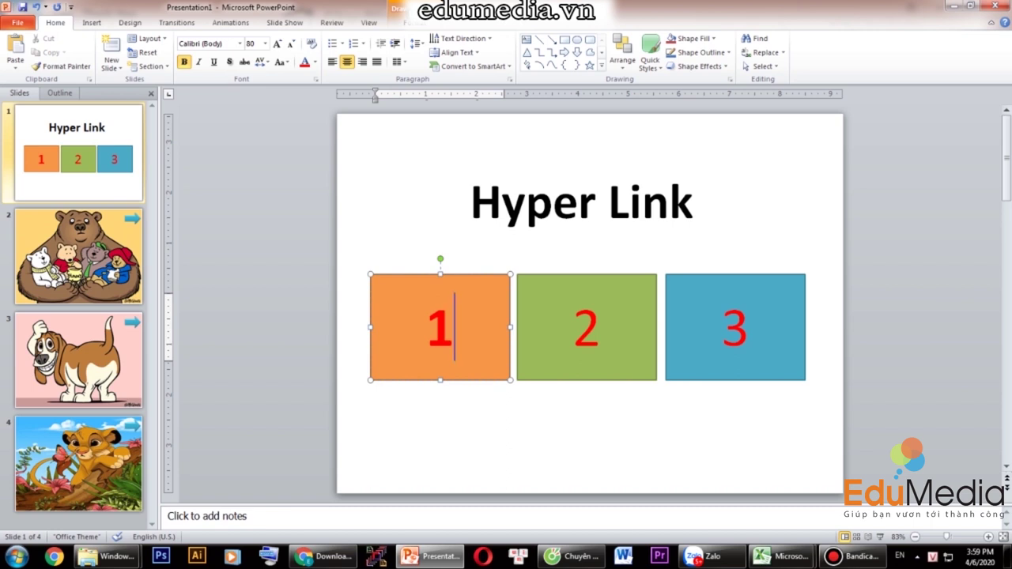
{"action": "key", "text": "Escape"}
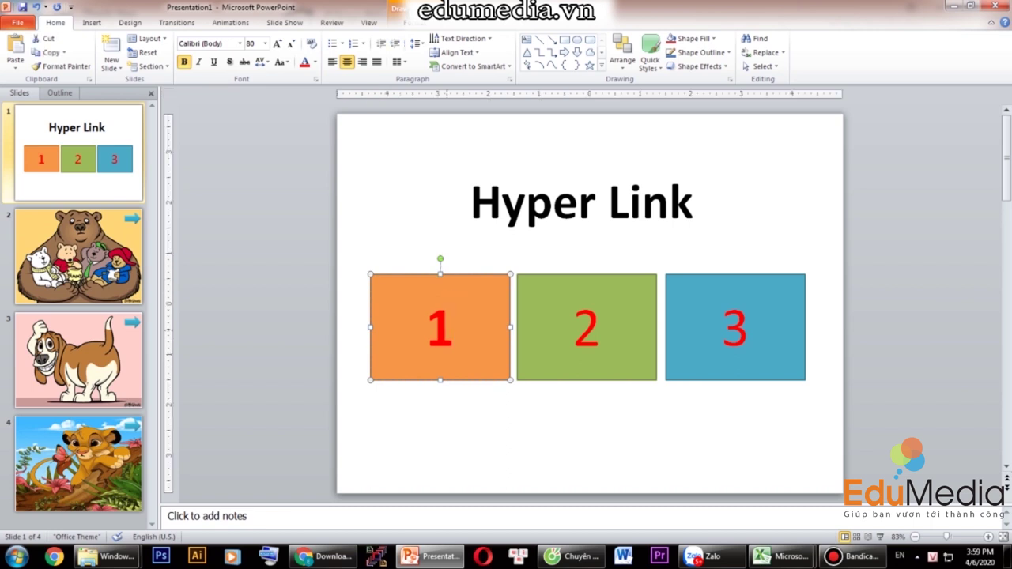
{"action": "left_click", "coordinate": [454, 327]}
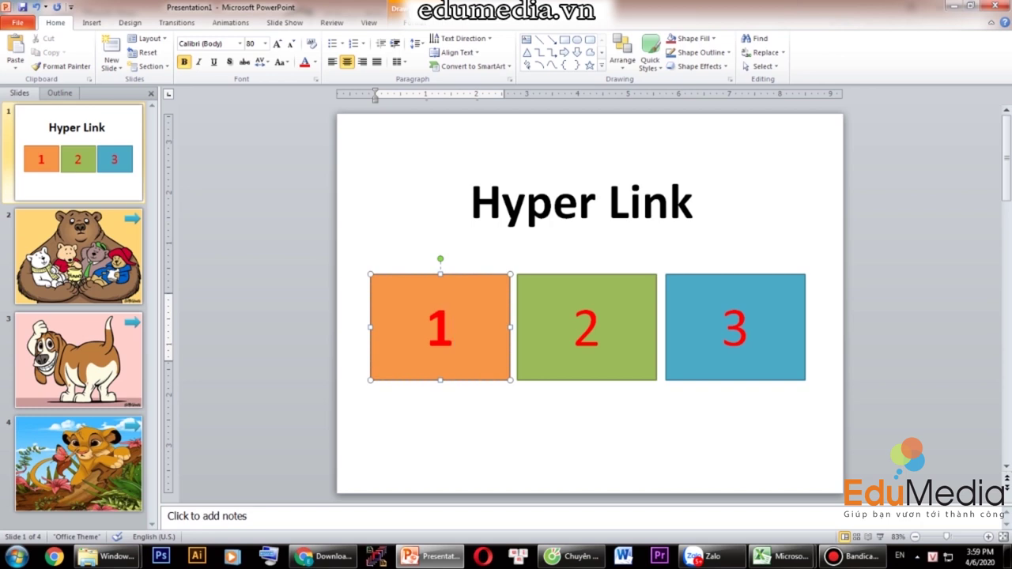
{"action": "key", "text": "Escape"}
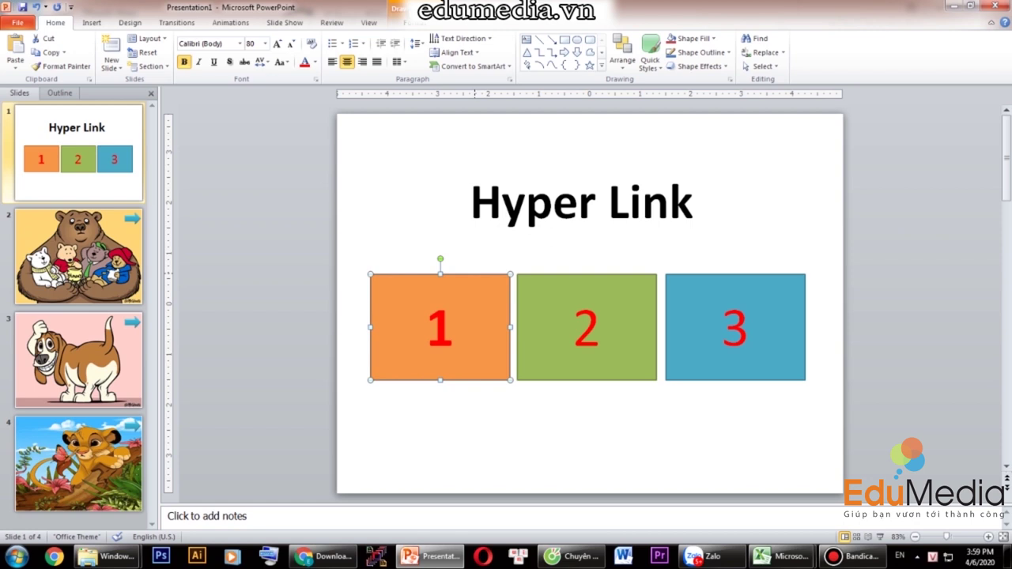
{"action": "left_click", "coordinate": [91, 22]}
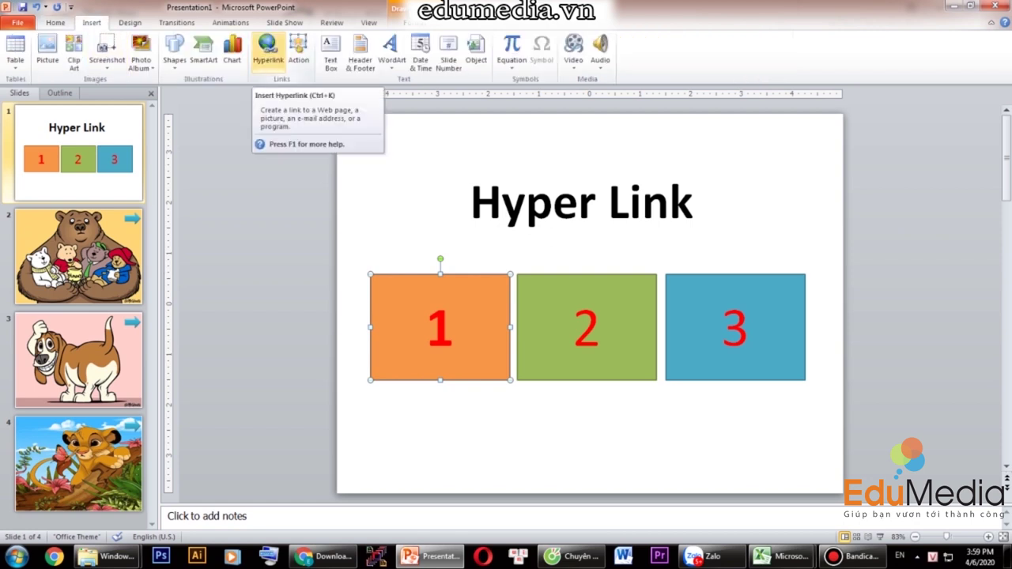
{"action": "left_click", "coordinate": [268, 47]}
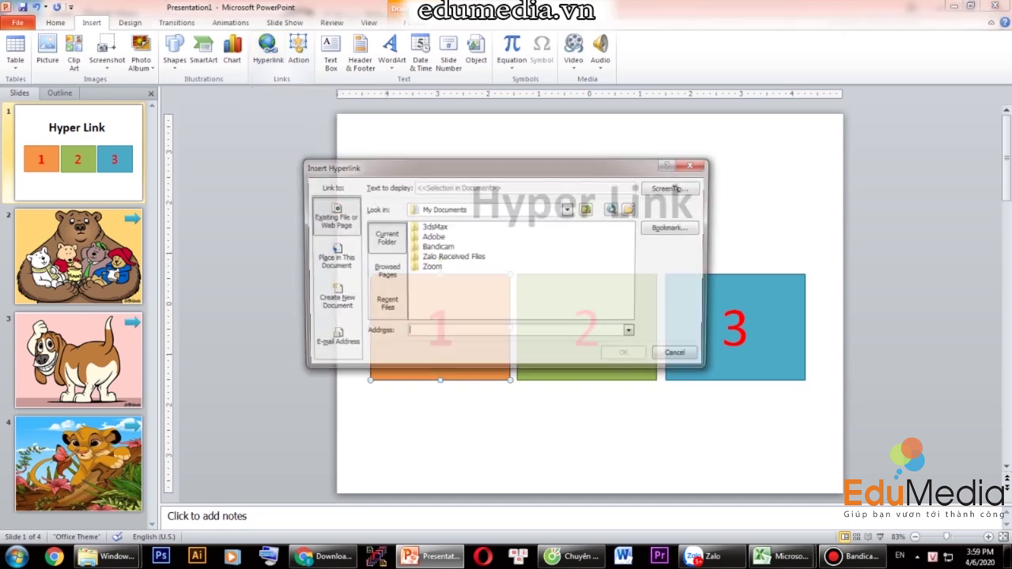
{"action": "left_click_drag", "start_coordinate": [411, 136], "coordinate": [263, 57]}
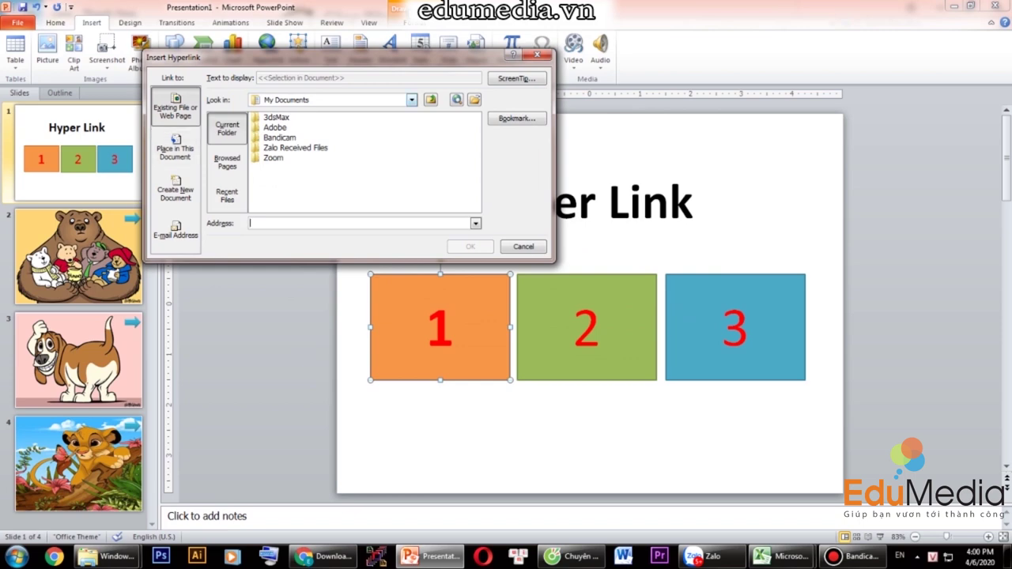
{"action": "key", "text": "Escape"}
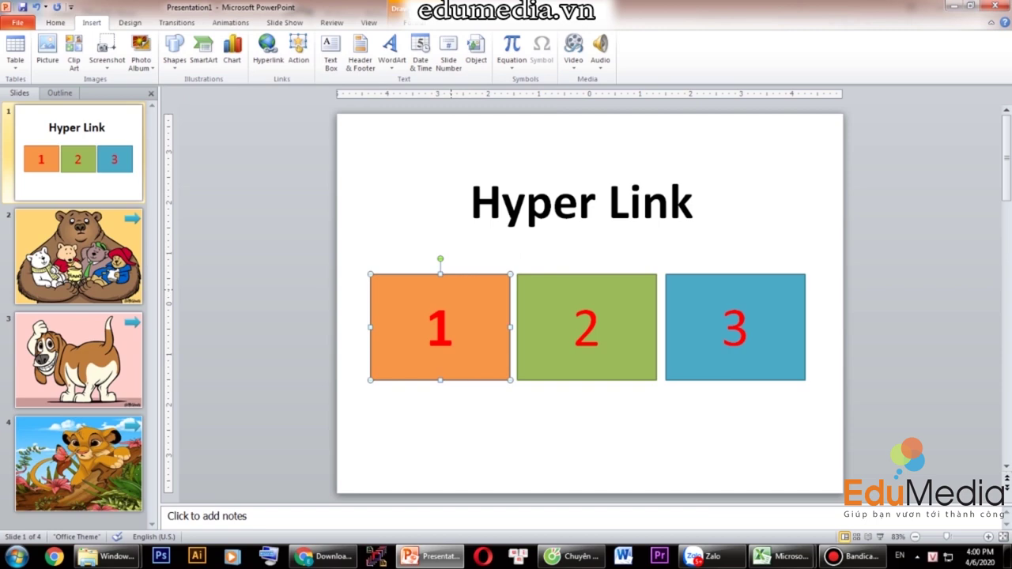
Hyperlink box 1 to Place in This Document > Slide 2 via its right-click menu.
{"action": "right_click", "coordinate": [453, 290]}
{"action": "left_click", "coordinate": [492, 433]}
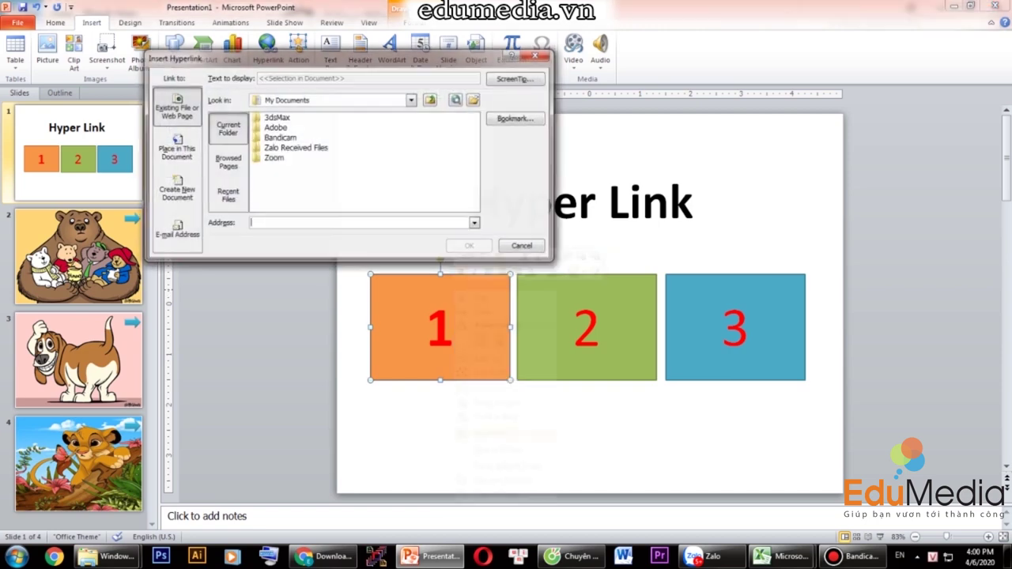
{"action": "left_click", "coordinate": [175, 148]}
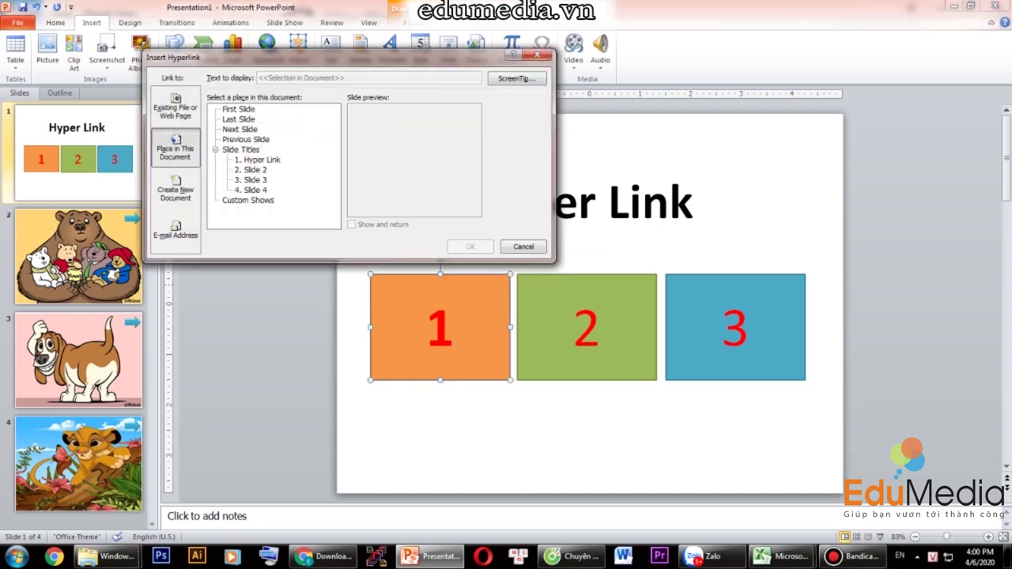
{"action": "left_click", "coordinate": [251, 169]}
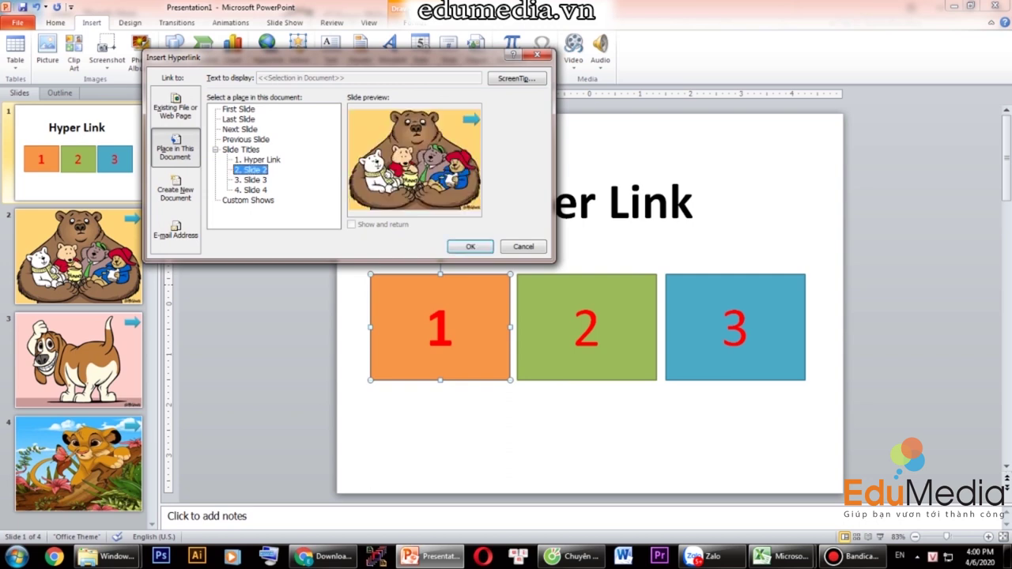
{"action": "left_click", "coordinate": [250, 180]}
{"action": "key", "text": "Down"}
{"action": "key", "text": "Down"}
{"action": "key", "text": "Up"}
{"action": "key", "text": "Up"}
{"action": "key", "text": "Up"}
{"action": "left_click", "coordinate": [471, 246]}
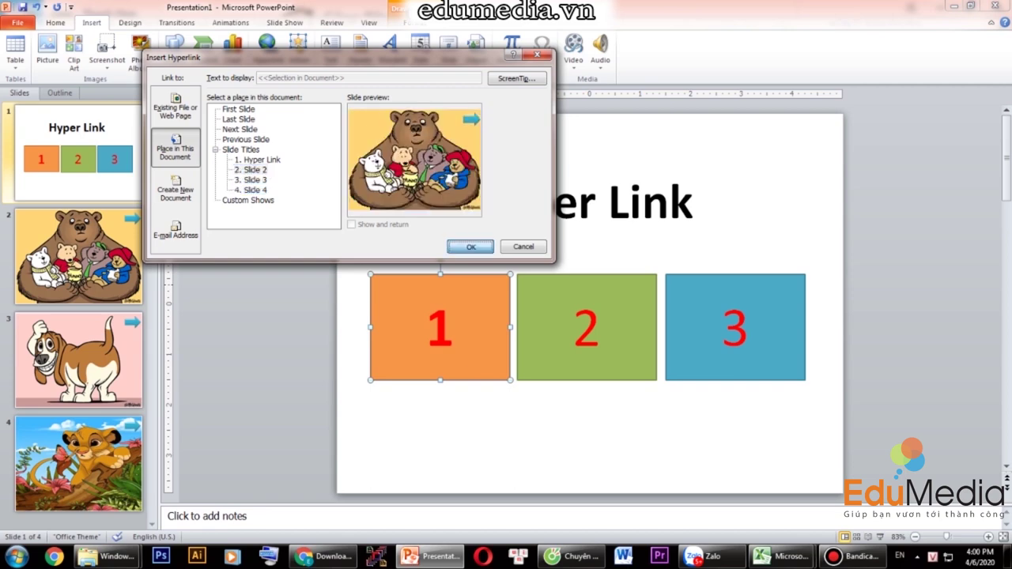
{"action": "left_click", "coordinate": [586, 327]}
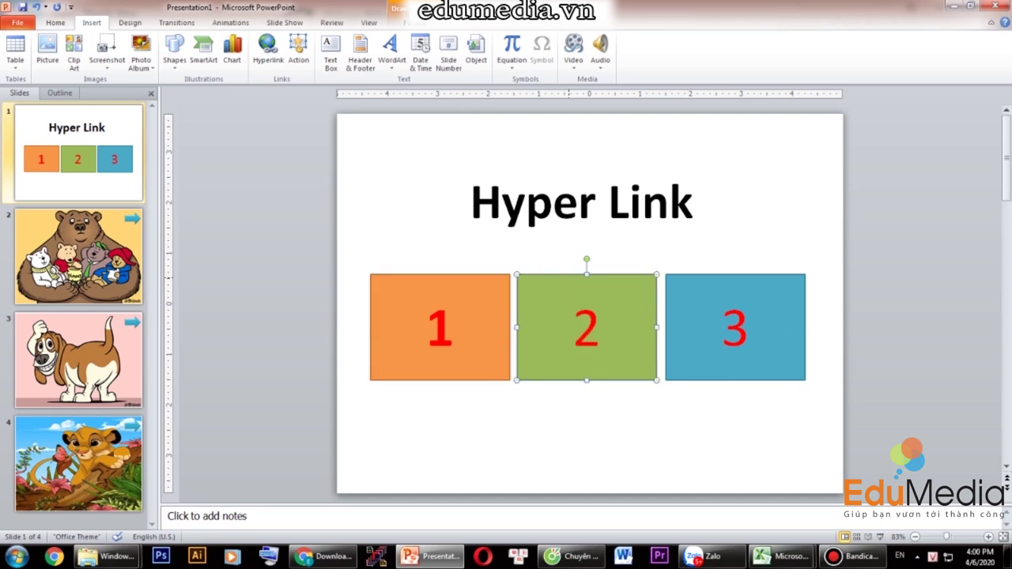
Hyperlink the green box 2 to Slide 3, the dog slide.
{"action": "right_click", "coordinate": [571, 277]}
{"action": "left_click", "coordinate": [610, 421]}
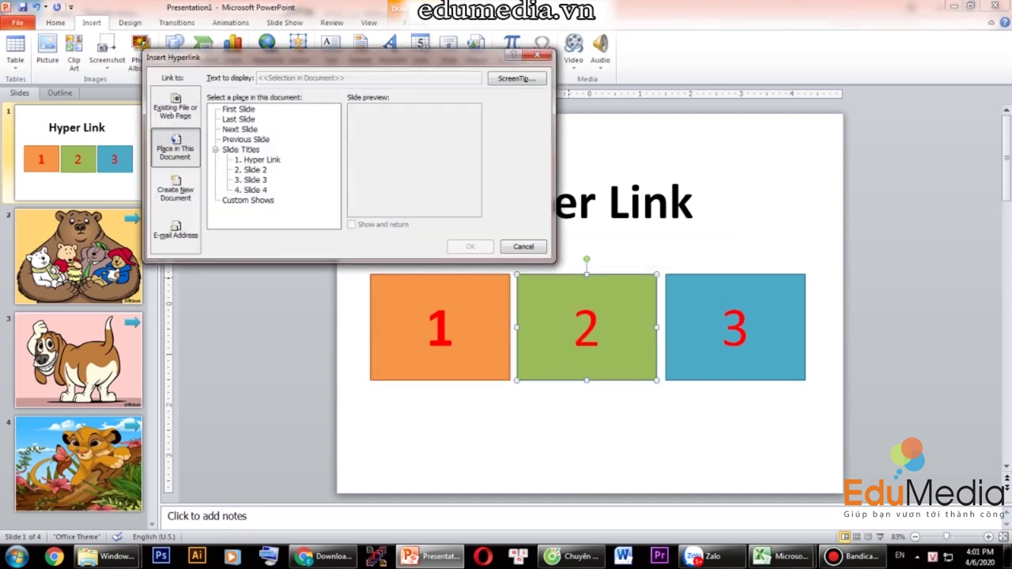
{"action": "left_click", "coordinate": [250, 180]}
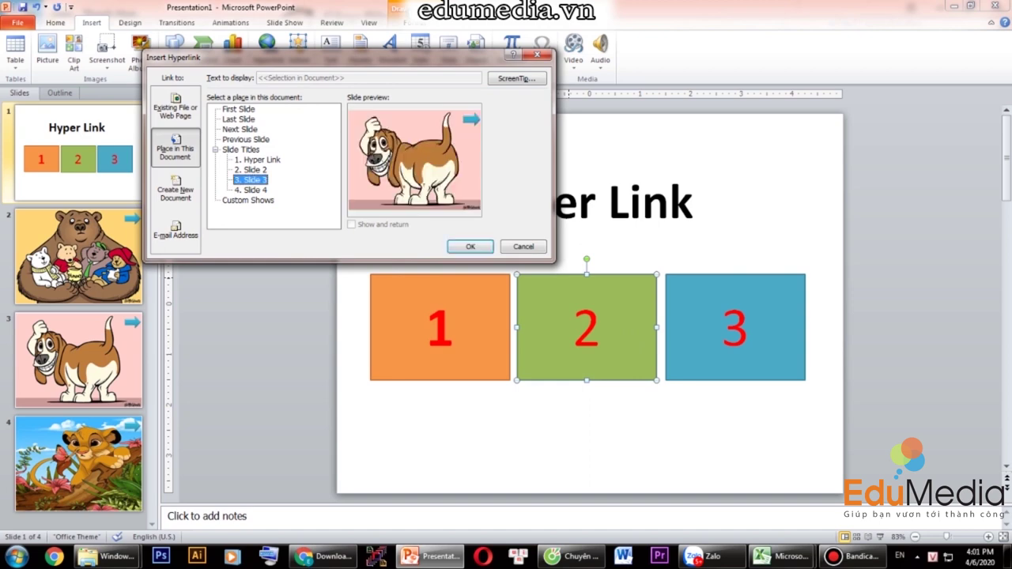
{"action": "left_click", "coordinate": [469, 247]}
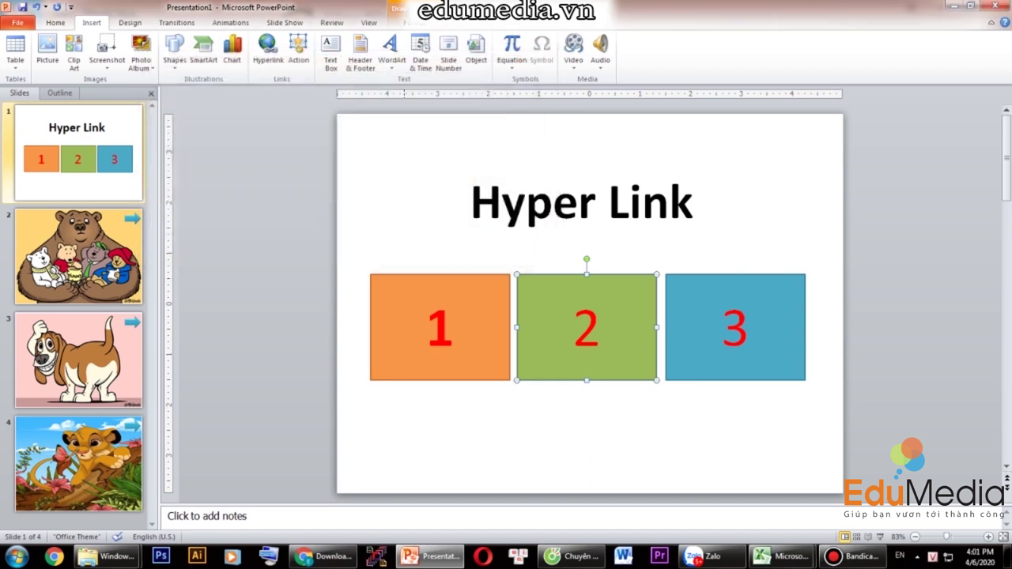
Hyperlink the blue box 3 to Slide 4, the lion-cub slide.
{"action": "left_click", "coordinate": [735, 327]}
{"action": "right_click", "coordinate": [726, 286]}
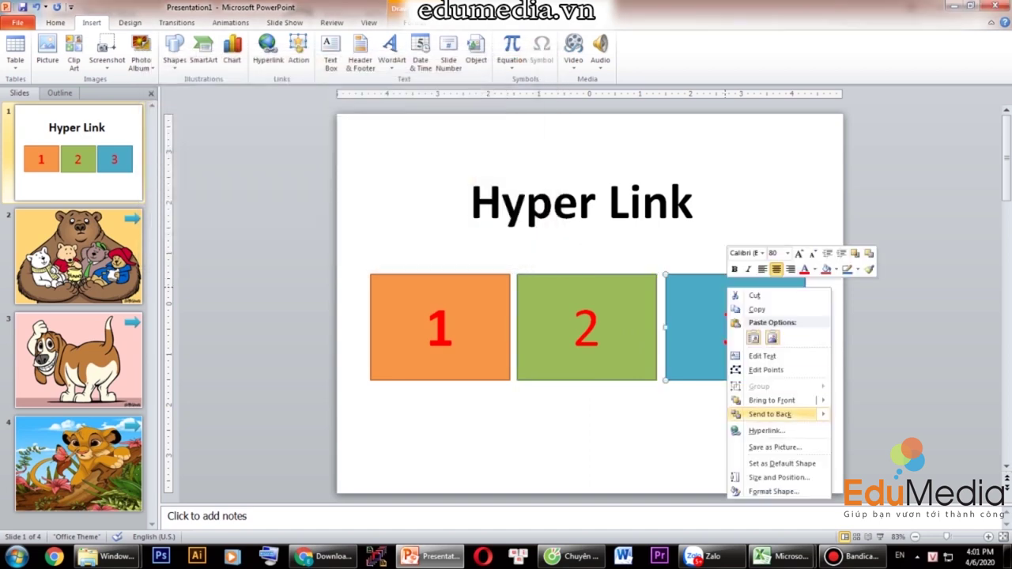
{"action": "left_click", "coordinate": [759, 432]}
{"action": "left_click", "coordinate": [252, 190]}
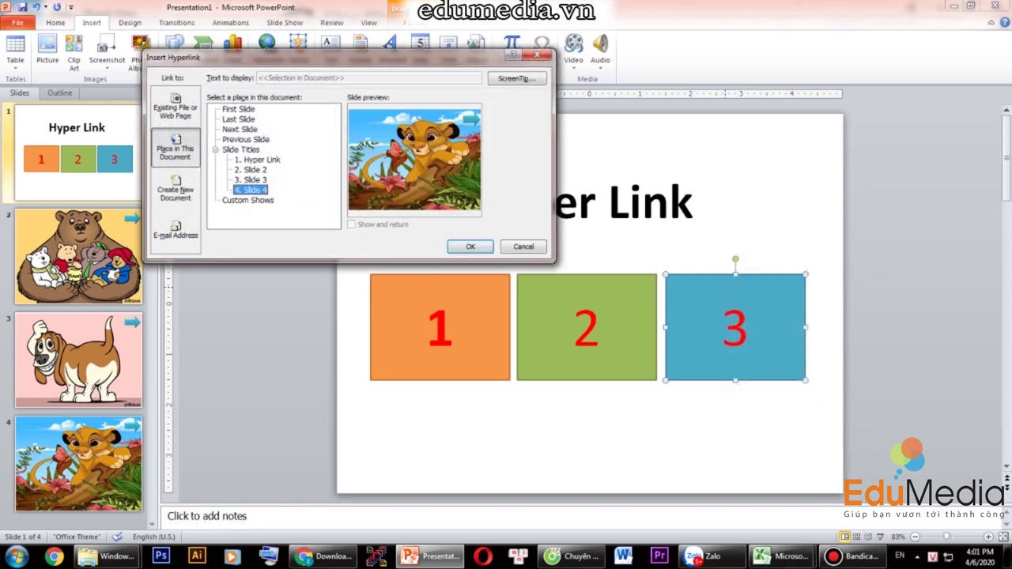
{"action": "left_click", "coordinate": [470, 246]}
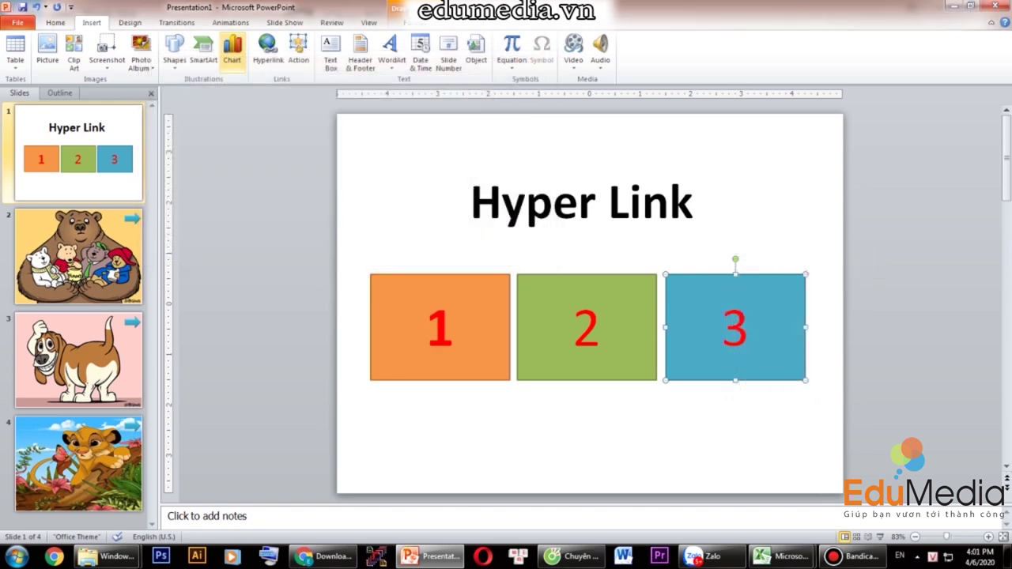
Deselect the boxes and go to the bear slide.
{"action": "left_click", "coordinate": [585, 316]}
{"action": "left_click", "coordinate": [439, 324]}
{"action": "left_click", "coordinate": [712, 314]}
{"action": "left_click", "coordinate": [79, 256]}
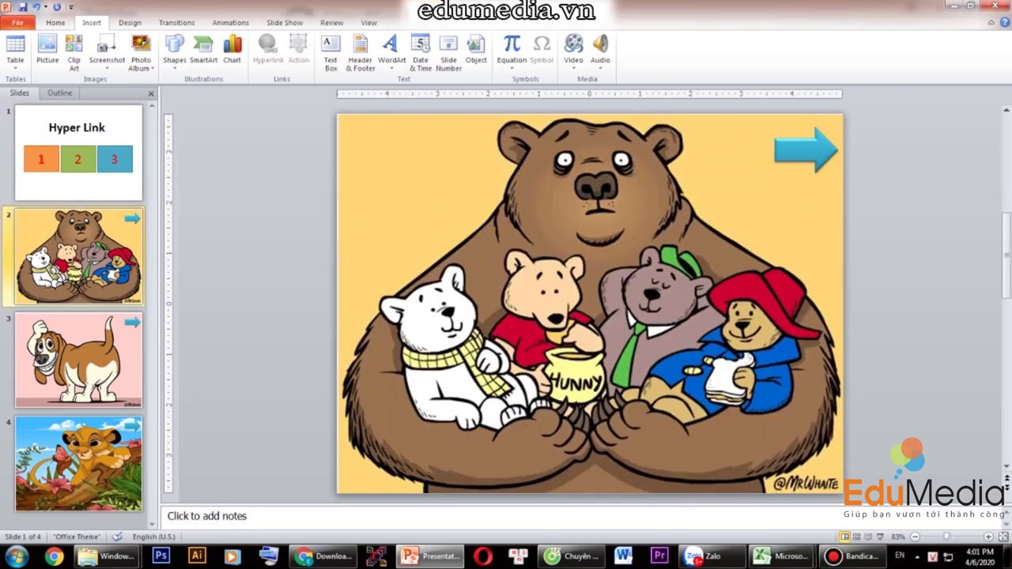
Hyperlink the bear slide's cyan arrow to the Hyper Link title slide.
{"action": "left_click", "coordinate": [805, 150]}
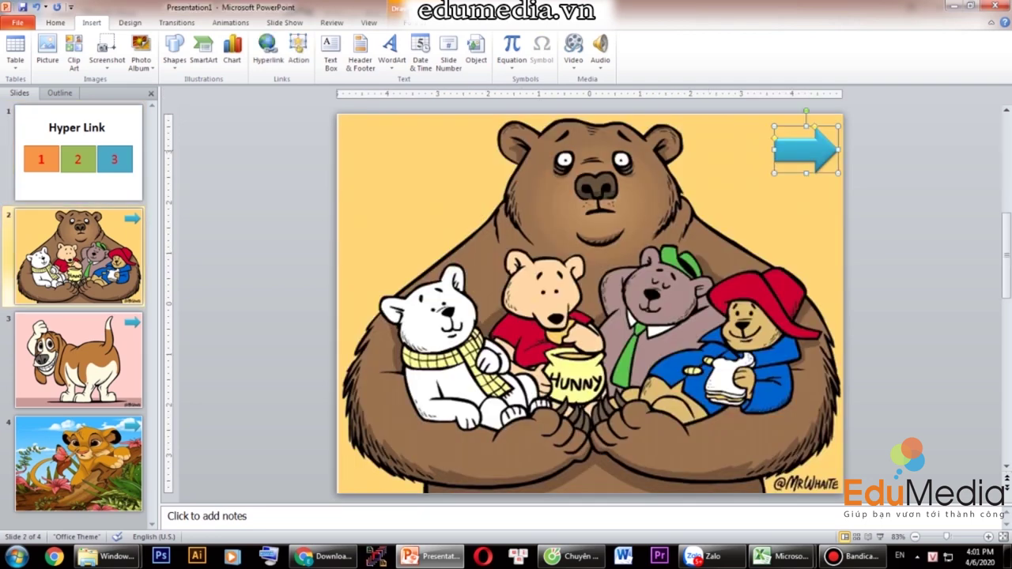
{"action": "right_click", "coordinate": [808, 150]}
{"action": "key", "text": "Escape"}
{"action": "right_click", "coordinate": [797, 151]}
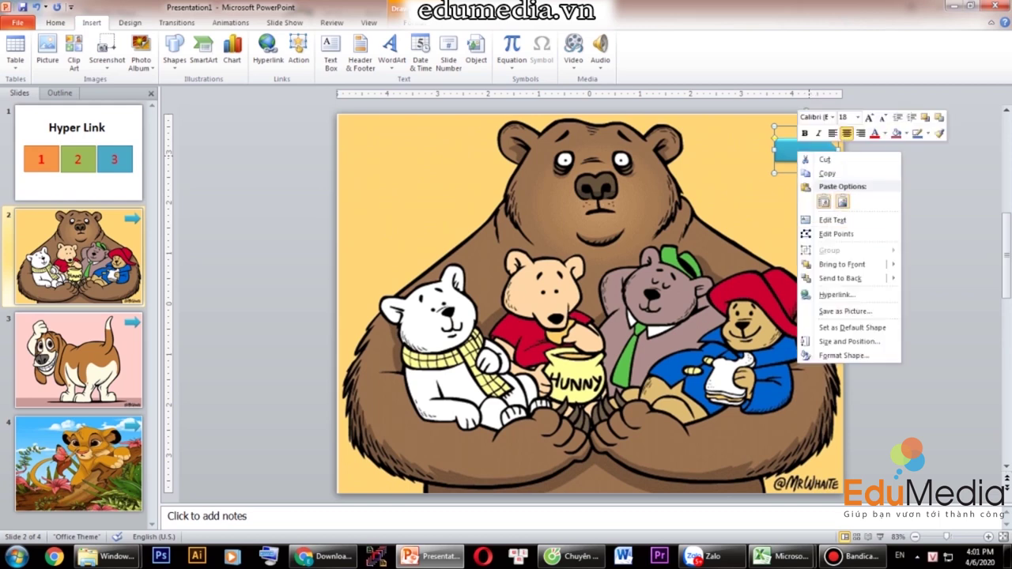
{"action": "left_click", "coordinate": [836, 295]}
{"action": "left_click", "coordinate": [257, 159]}
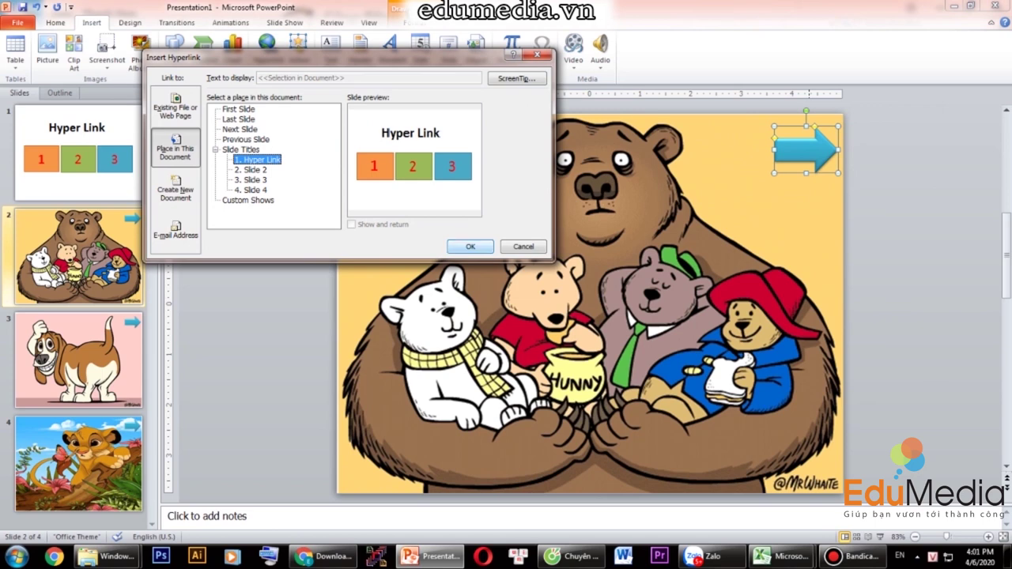
{"action": "left_click", "coordinate": [470, 246]}
On the dog slide, hyperlink the arrow to the Hyper Link title slide.
{"action": "left_click", "coordinate": [79, 360]}
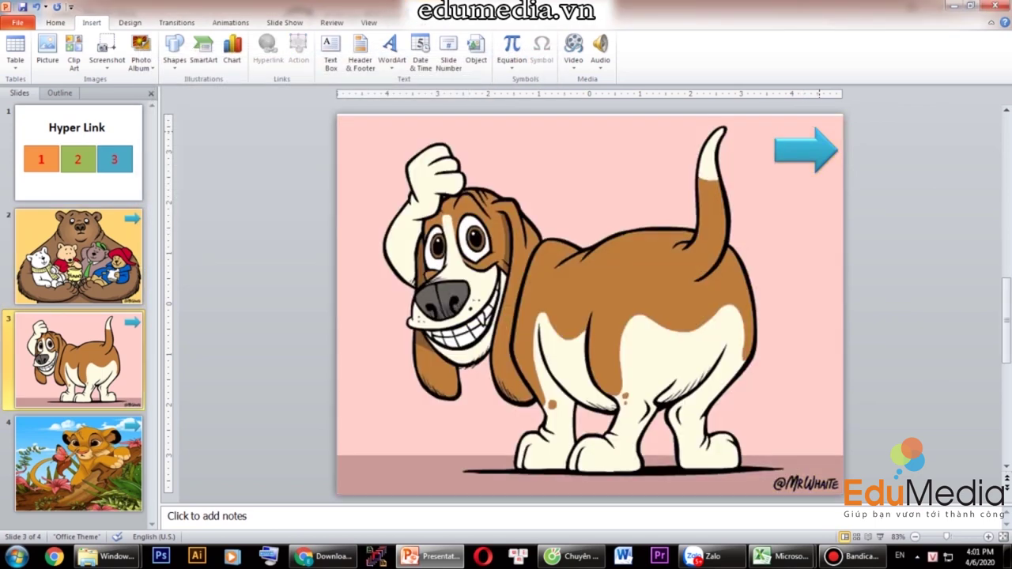
{"action": "right_click", "coordinate": [811, 146]}
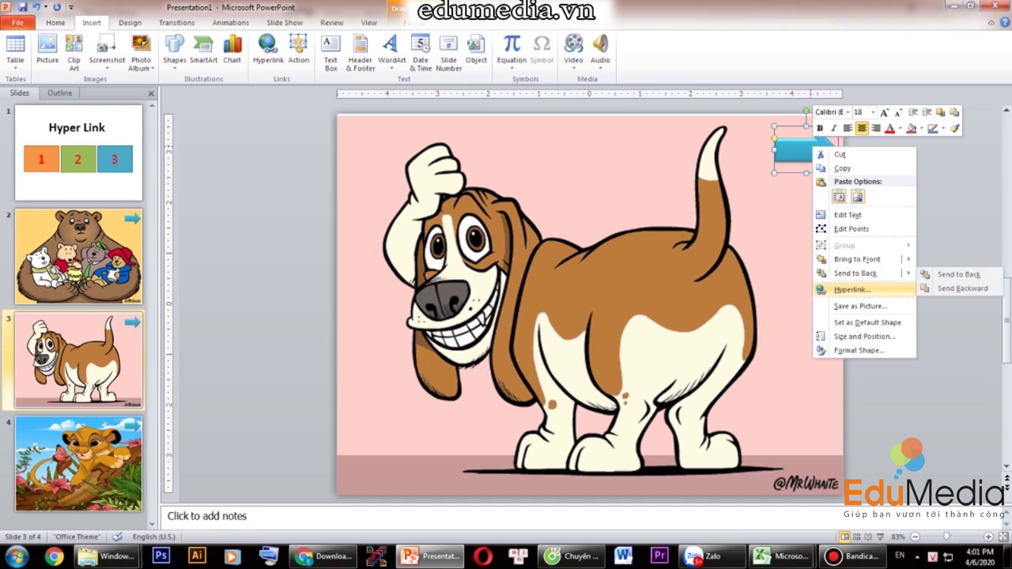
{"action": "left_click", "coordinate": [851, 289]}
{"action": "left_click", "coordinate": [257, 159]}
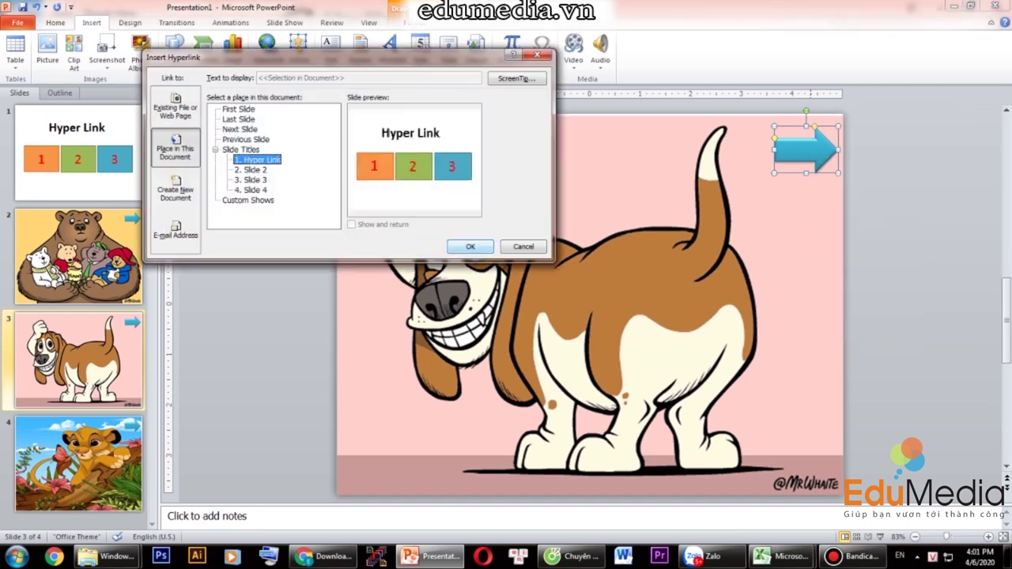
{"action": "left_click", "coordinate": [469, 246]}
On the lion-cub slide, hyperlink the arrow to the Hyper Link title slide.
{"action": "left_click", "coordinate": [79, 464]}
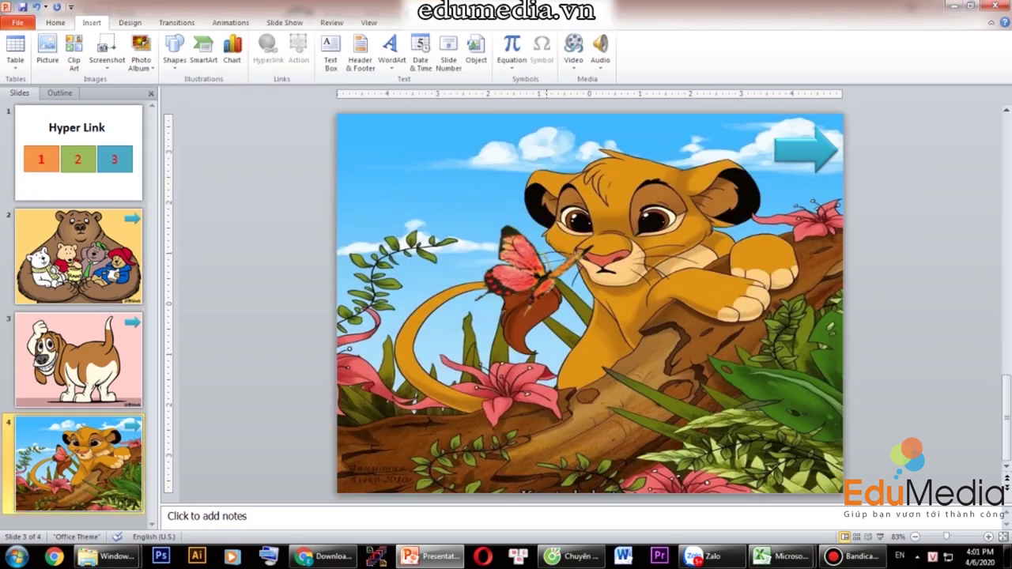
{"action": "right_click", "coordinate": [797, 150]}
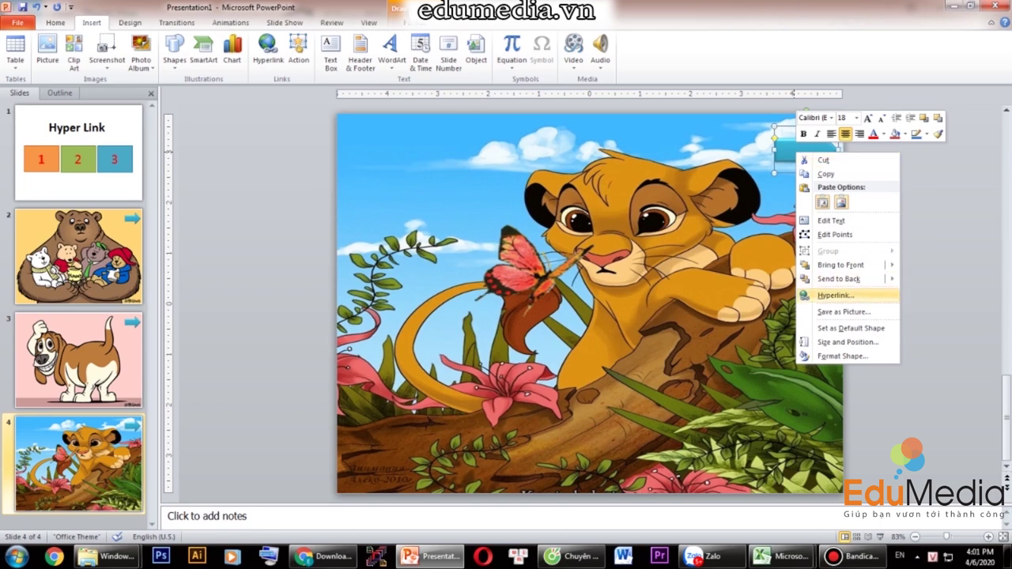
{"action": "left_click", "coordinate": [838, 293]}
{"action": "left_click", "coordinate": [240, 148]}
{"action": "left_click", "coordinate": [257, 159]}
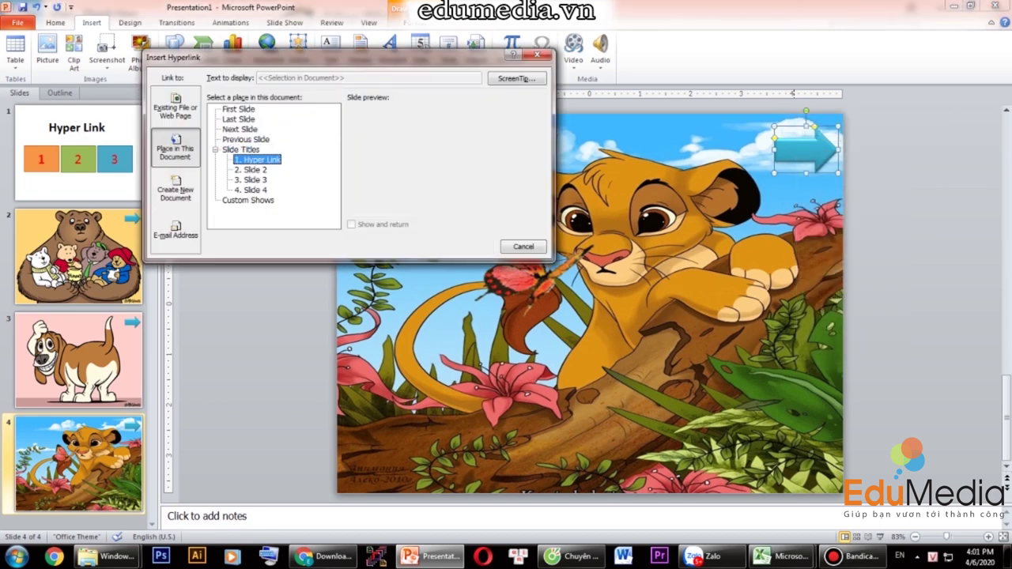
{"action": "left_click", "coordinate": [249, 189]}
{"action": "left_click", "coordinate": [254, 179]}
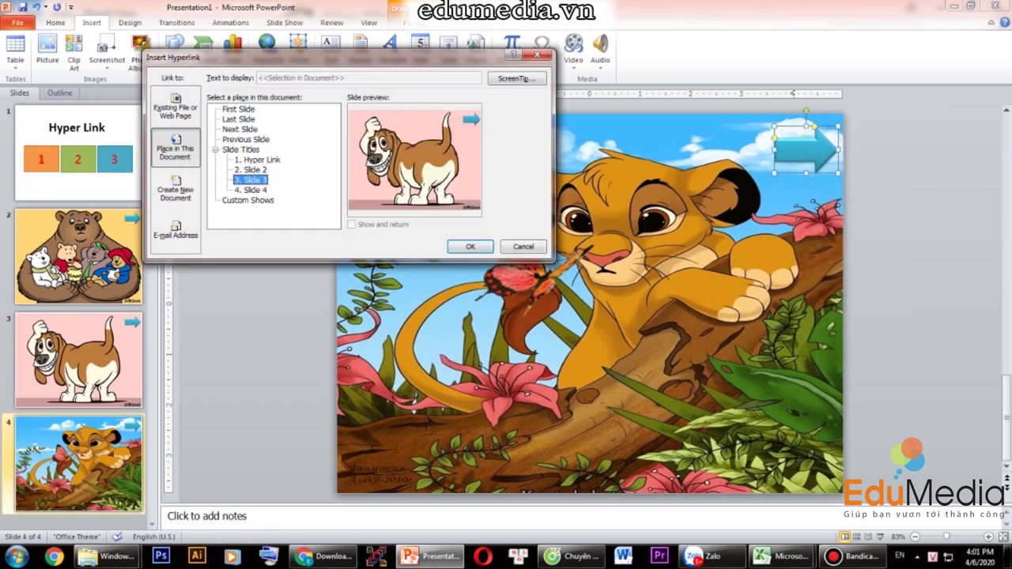
{"action": "left_click", "coordinate": [255, 169]}
{"action": "left_click", "coordinate": [257, 159]}
{"action": "left_click", "coordinate": [470, 246]}
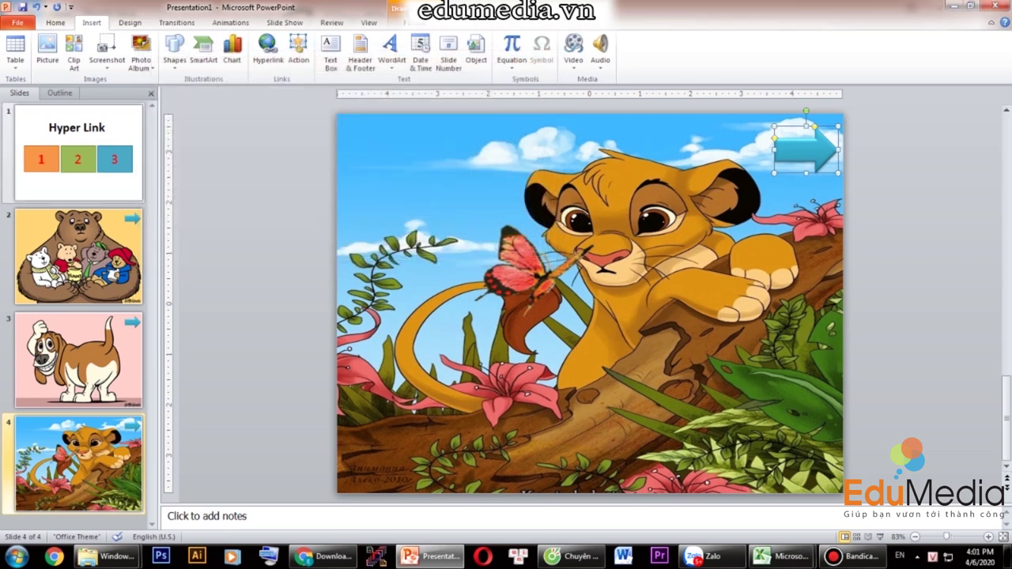
Review the slides and return to the Hyper Link title slide.
{"action": "left_click", "coordinate": [78, 152]}
{"action": "left_click", "coordinate": [78, 255]}
{"action": "left_click", "coordinate": [77, 462]}
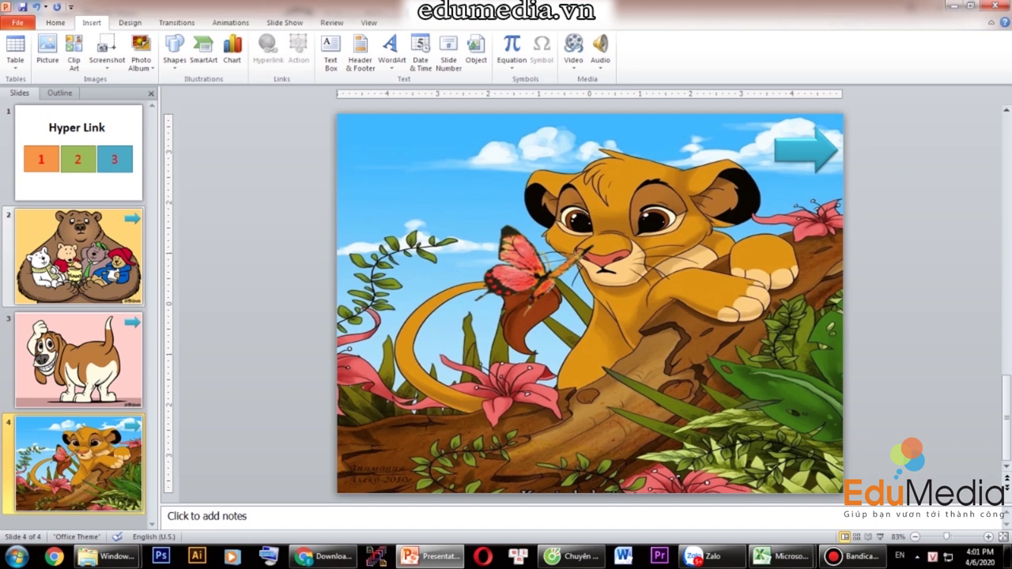
{"action": "left_click", "coordinate": [77, 153]}
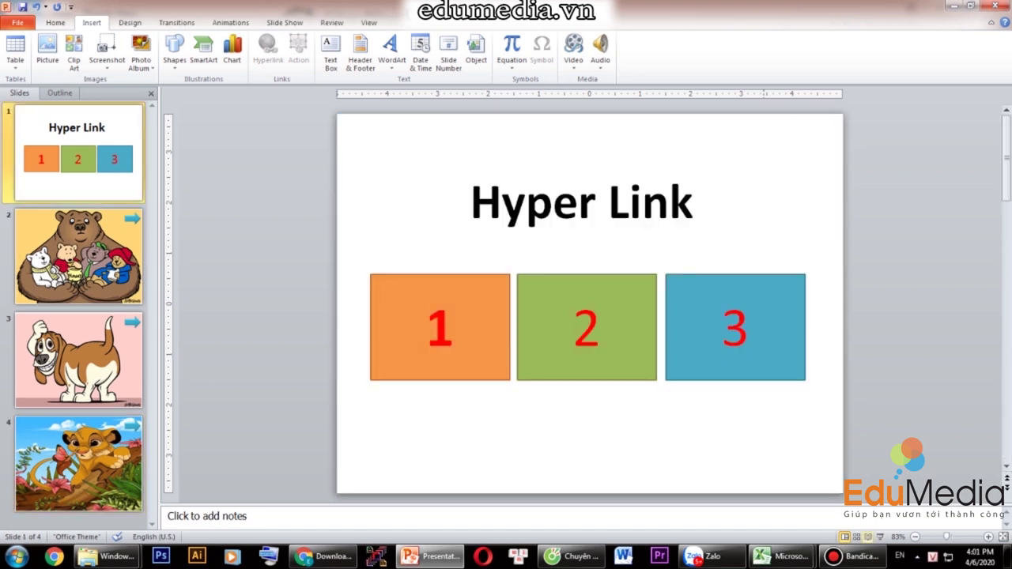
Run the slide show from the Hyper Link title slide using the status-bar button.
{"action": "left_click", "coordinate": [880, 536]}
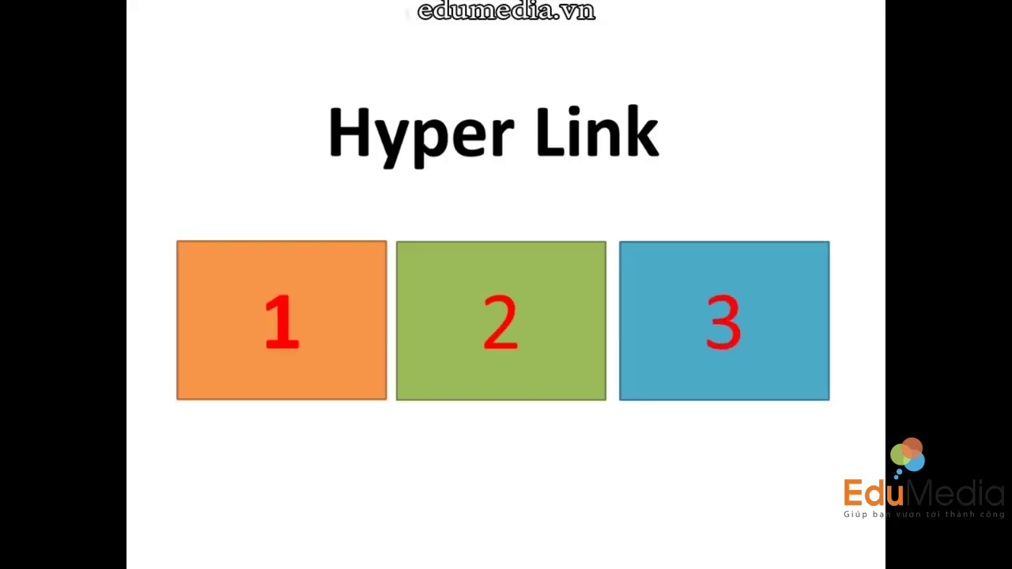